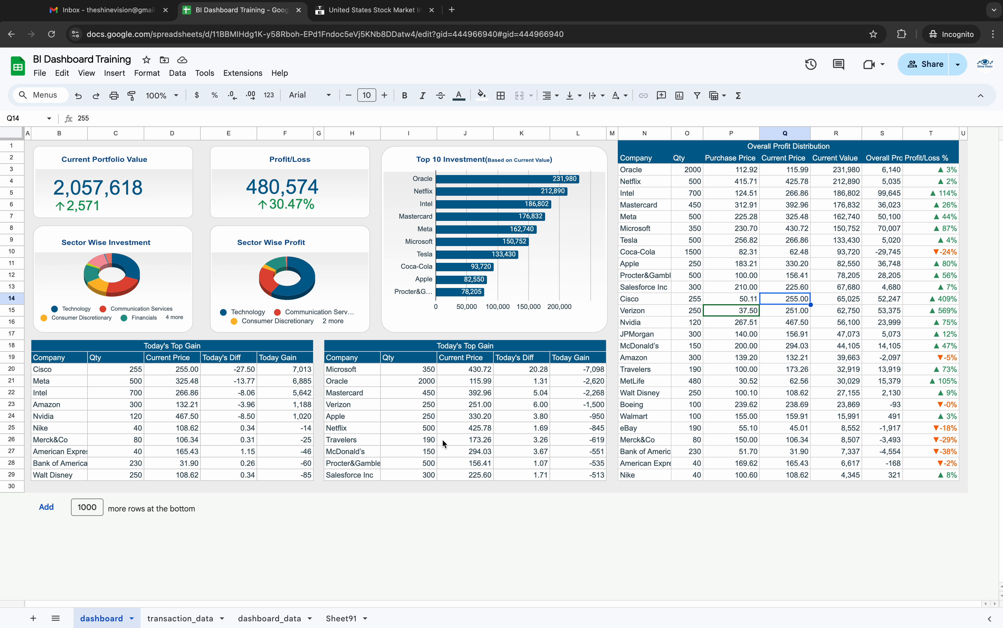
# Insert one row below row 30 of the dashboard sheet
pyautogui.click(11, 487)
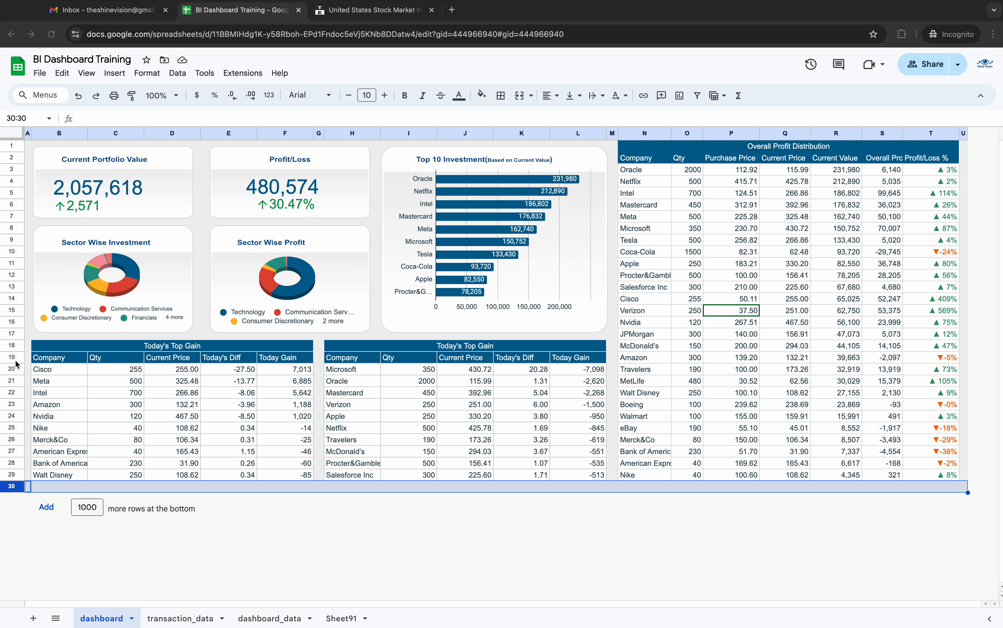
pyautogui.rightClick(18, 487)
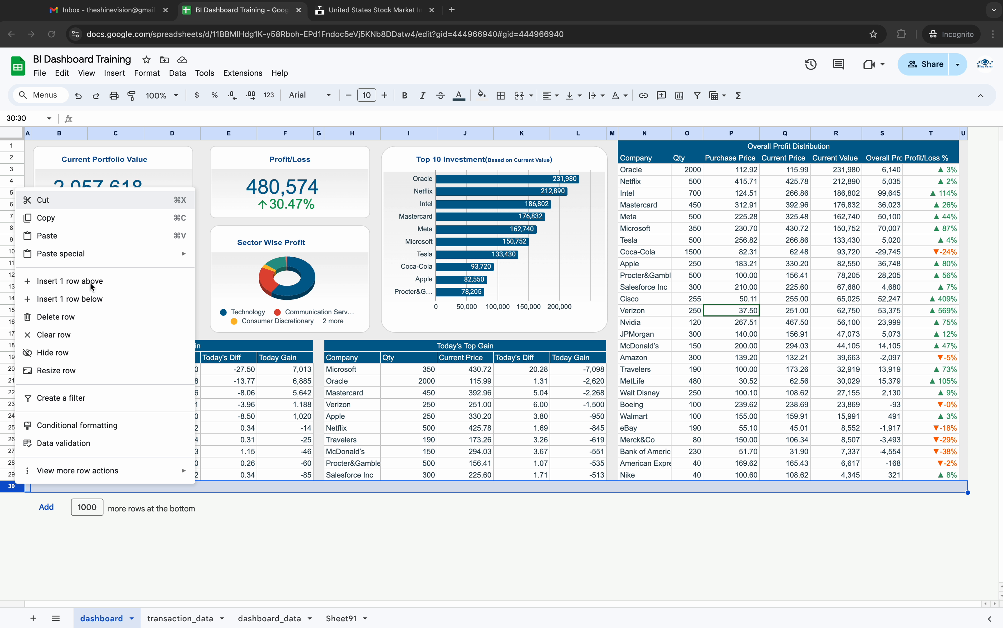
pyautogui.press('Escape')
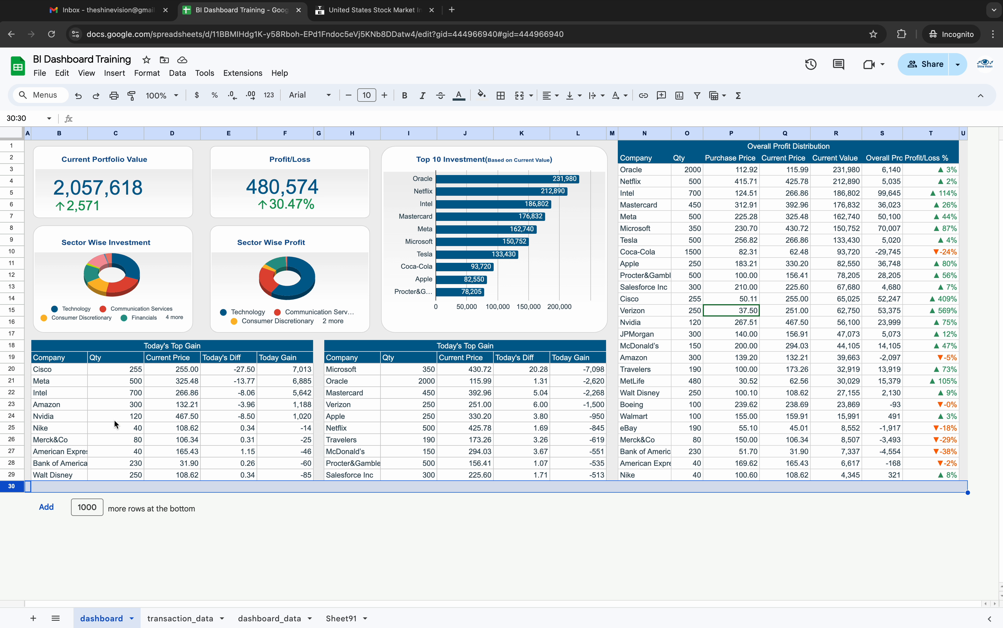
pyautogui.rightClick(13, 487)
pyautogui.click(83, 303)
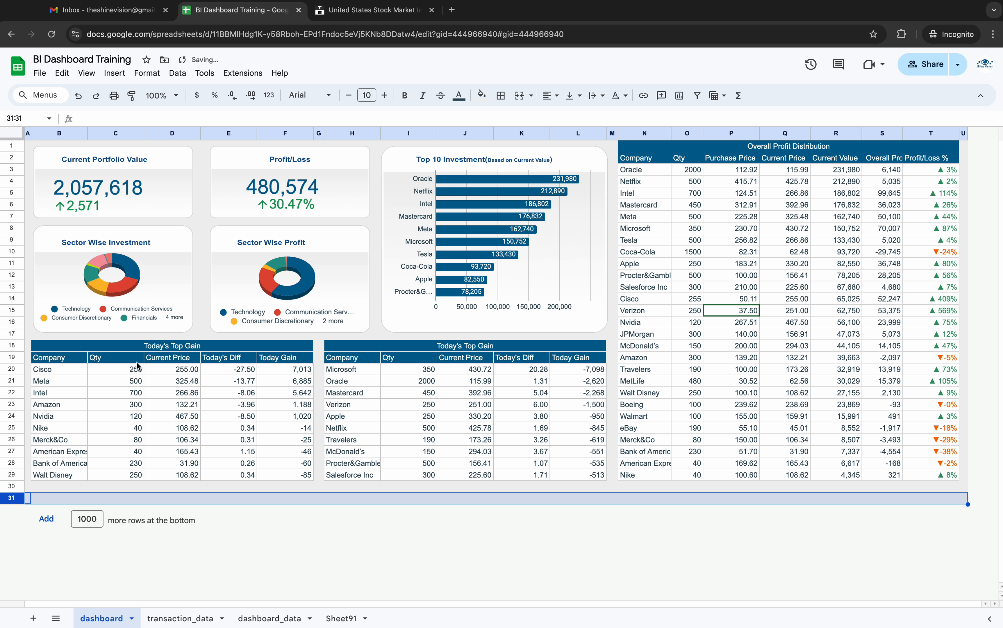
# Add six more rows beneath row 31 by inserting two rows below three times in succession
pyautogui.click(12, 486)
pyautogui.keyDown('shift'); pyautogui.click(14, 498); pyautogui.keyUp('shift')
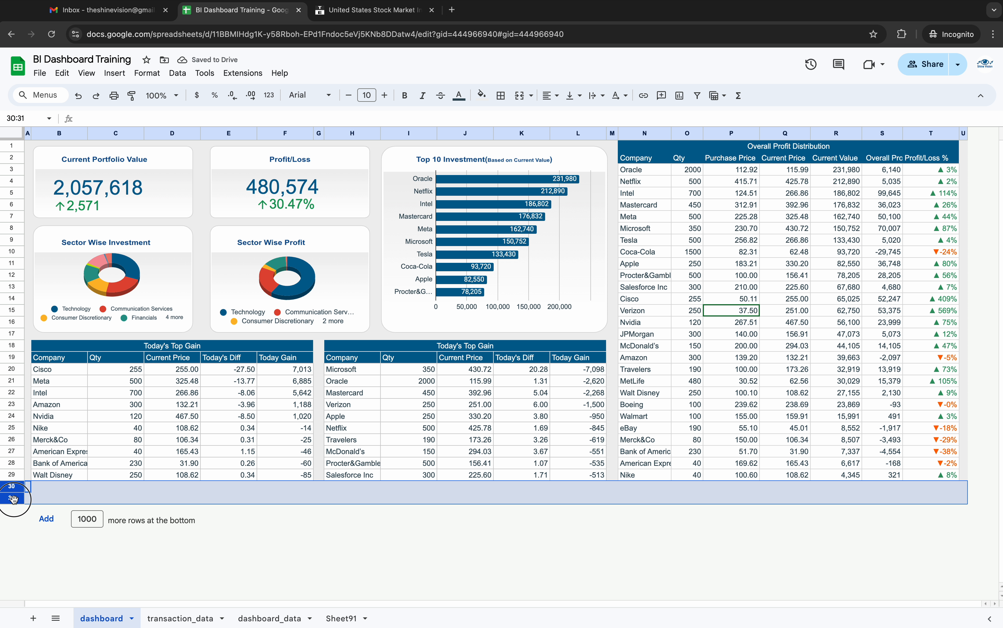
pyautogui.rightClick(13, 500)
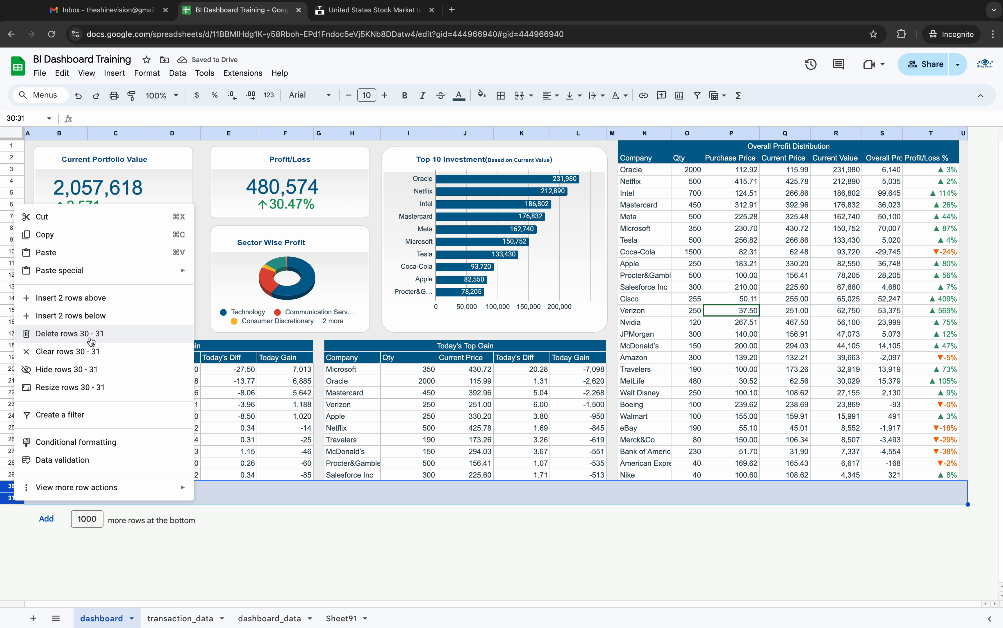
pyautogui.click(90, 317)
pyautogui.rightClick(13, 512)
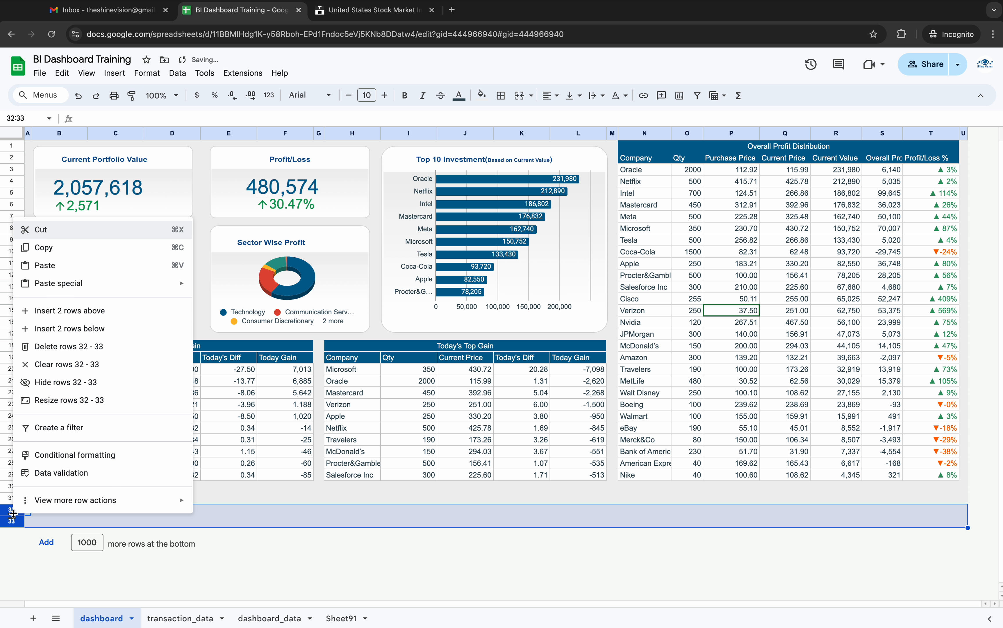
pyautogui.click(95, 330)
pyautogui.rightClick(10, 539)
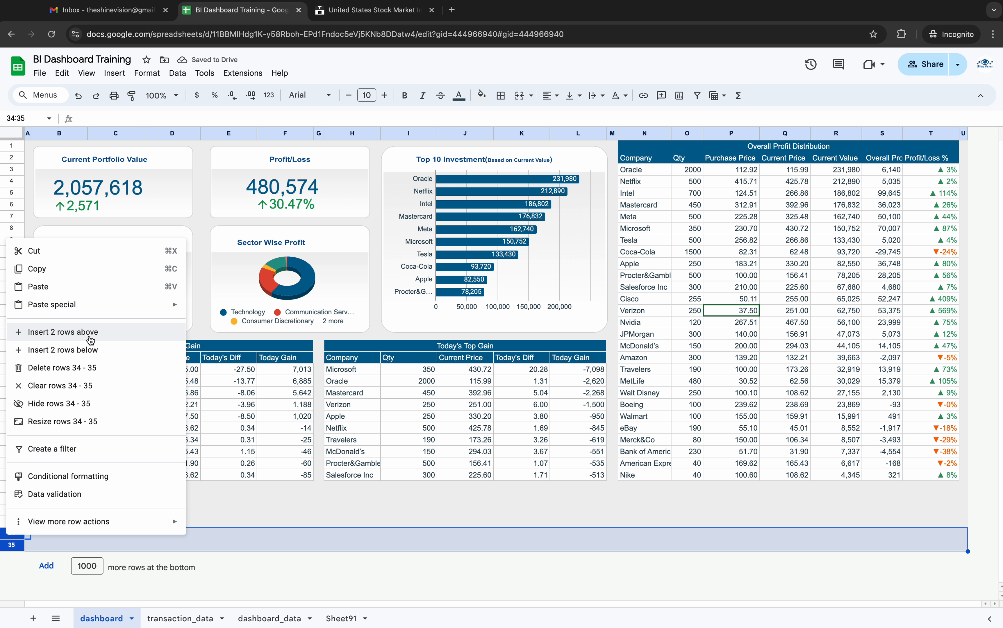
pyautogui.click(85, 350)
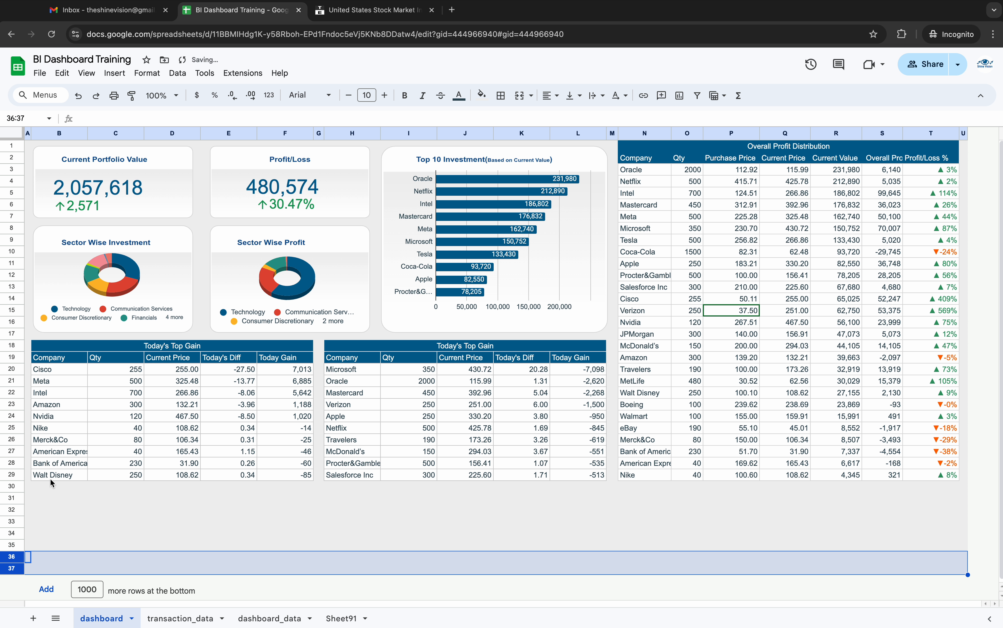
# Insert eight rows above the block of rows 30 to 37
pyautogui.click(12, 488)
pyautogui.moveTo(13, 488); pyautogui.dragTo(12, 568)
pyautogui.rightClick(12, 568)
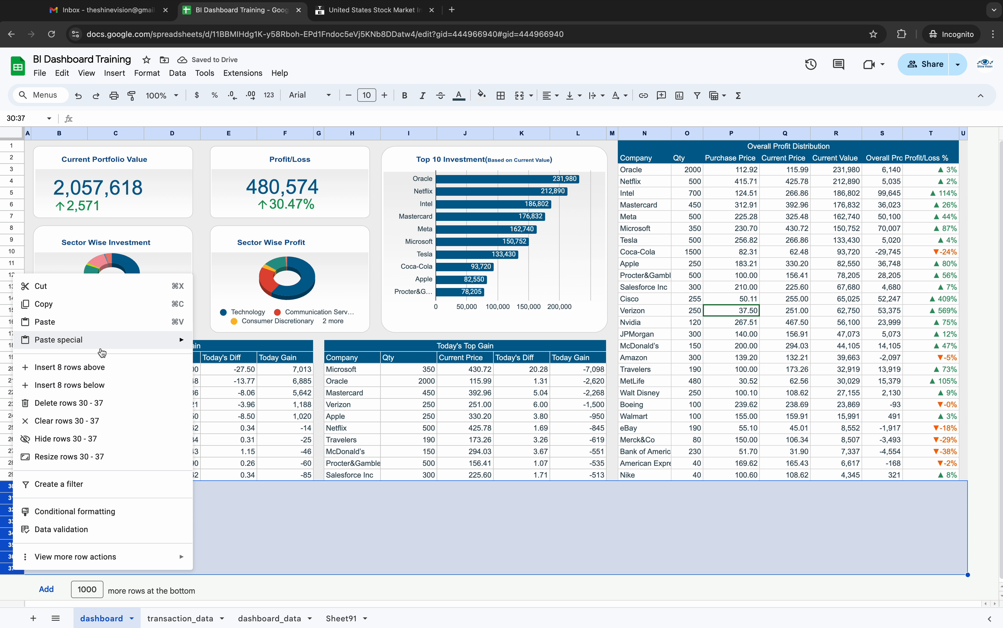
pyautogui.click(69, 367)
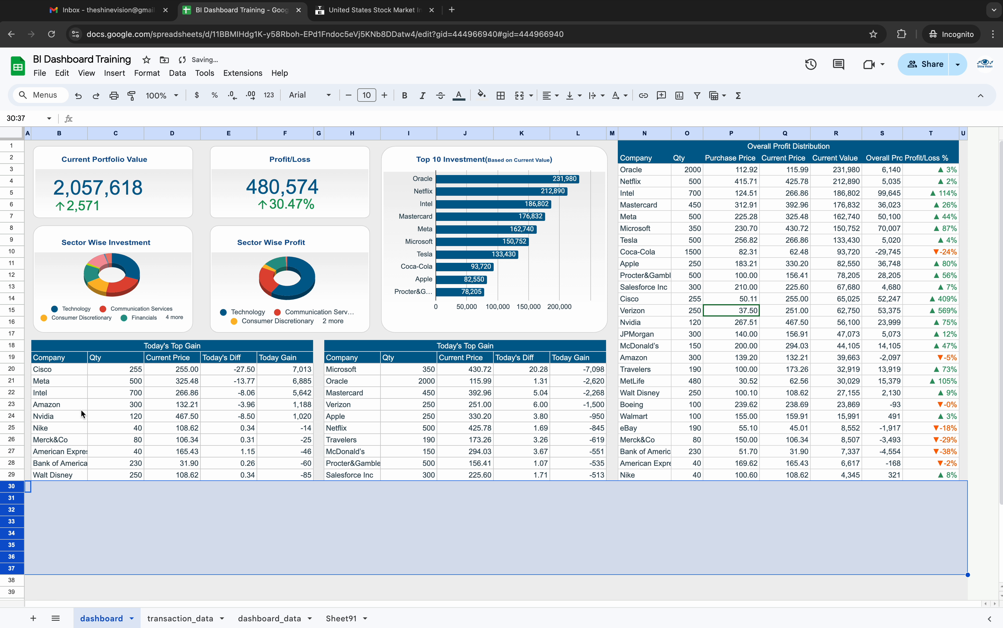
# Copy the merged "Today's Top Gain" heading from B18:F18 into row 31, starting at B31
pyautogui.scroll(-2, 126, 522)
pyautogui.scroll(-1, 126, 523)
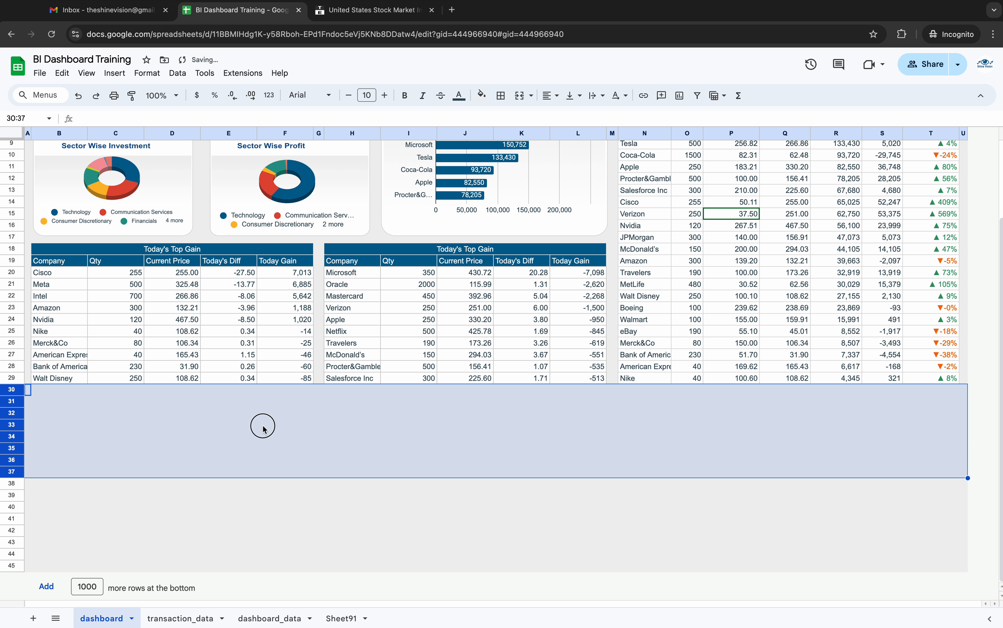
pyautogui.click(263, 425)
pyautogui.scroll(2, 263, 426)
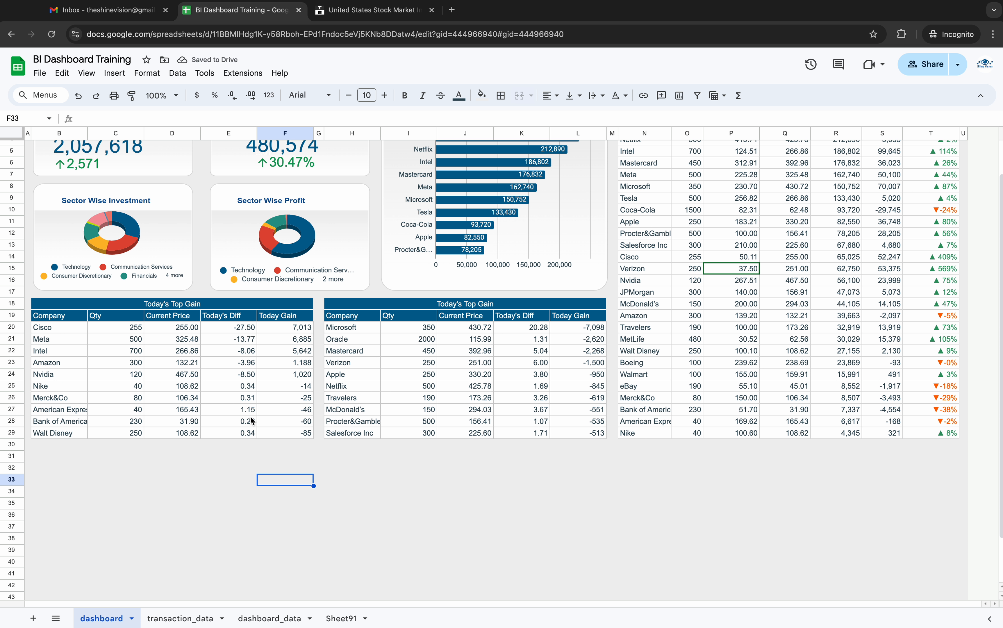
pyautogui.click(155, 308)
pyautogui.hotkey('ctrl', 'c')
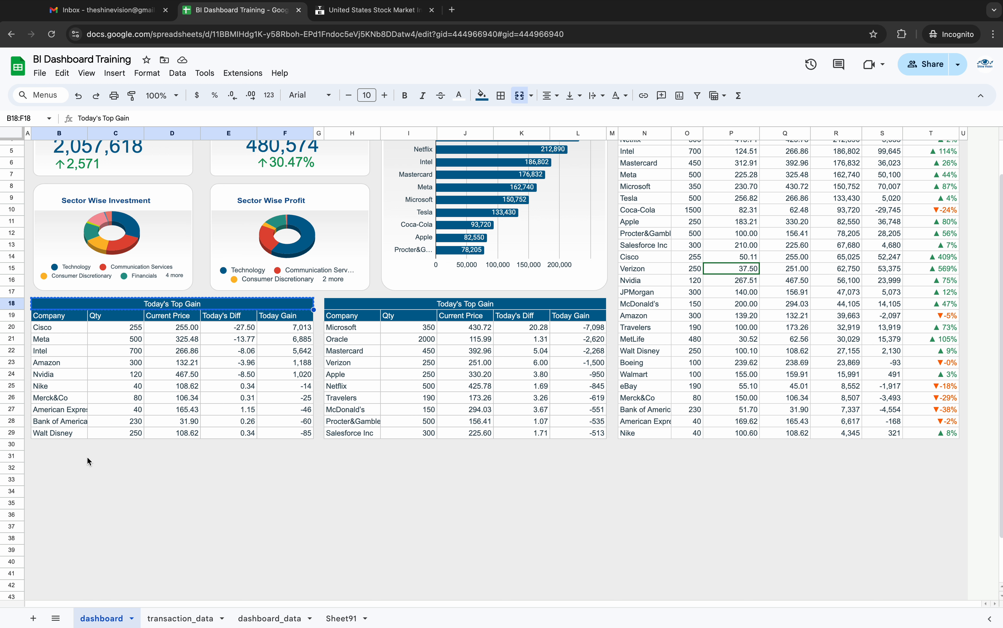
pyautogui.click(87, 457)
pyautogui.hotkey('ctrl', 'v')
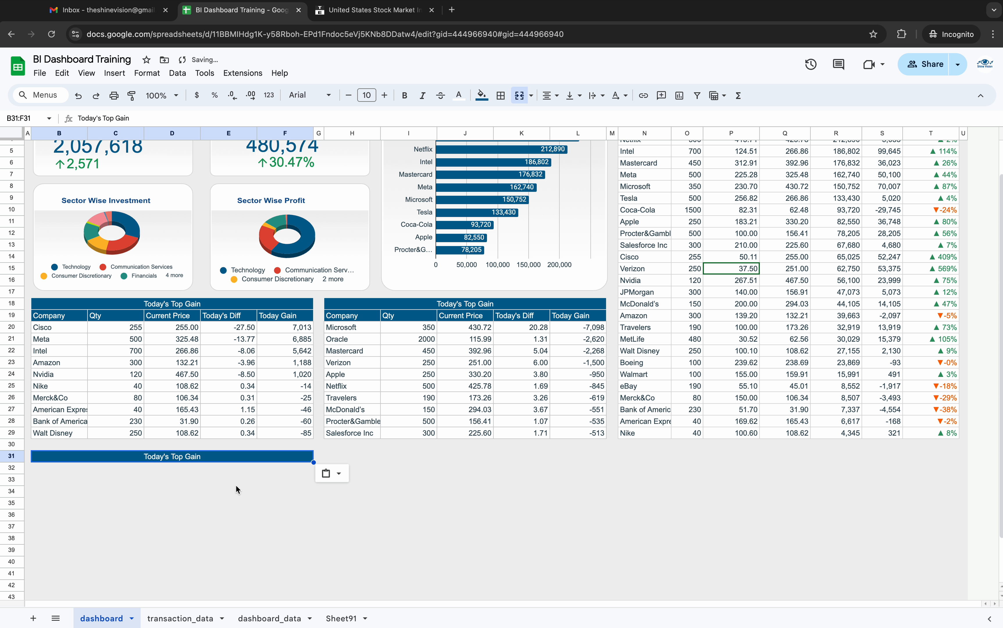
# Enter the column headers Company in B32 and Current Price in C32
pyautogui.click(60, 472)
pyautogui.write('Comap')
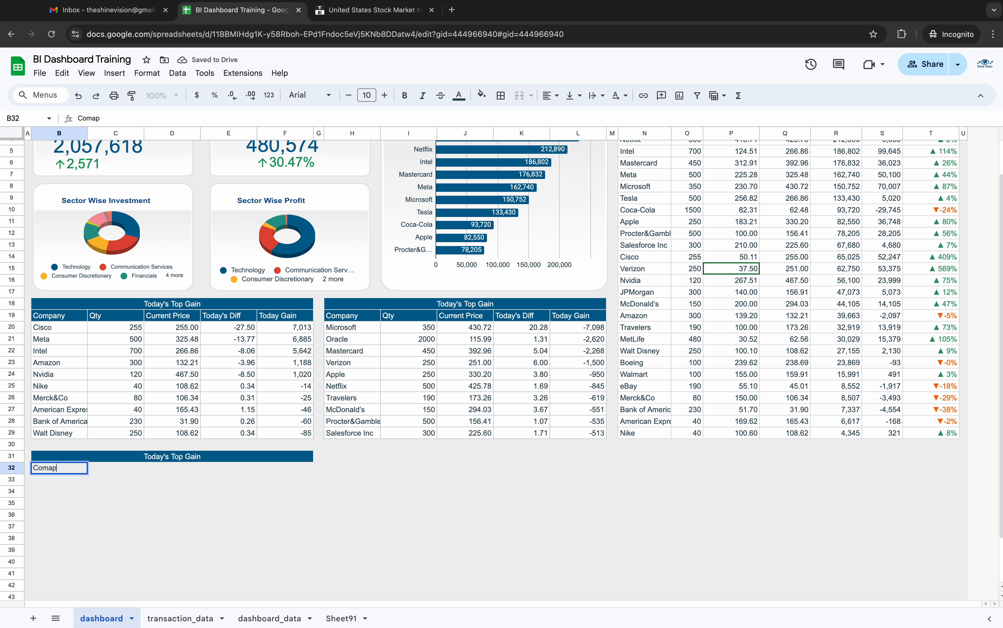
pyautogui.press('BackSpace')
pyautogui.write('pany')
pyautogui.press('Tab')
pyautogui.write('C')
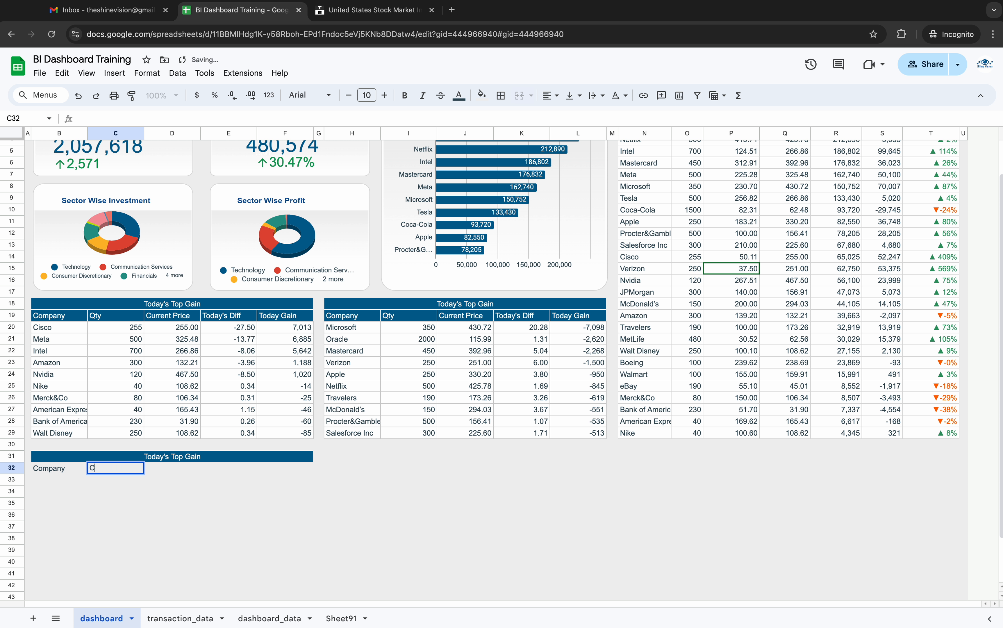
pyautogui.write('urrent Price')
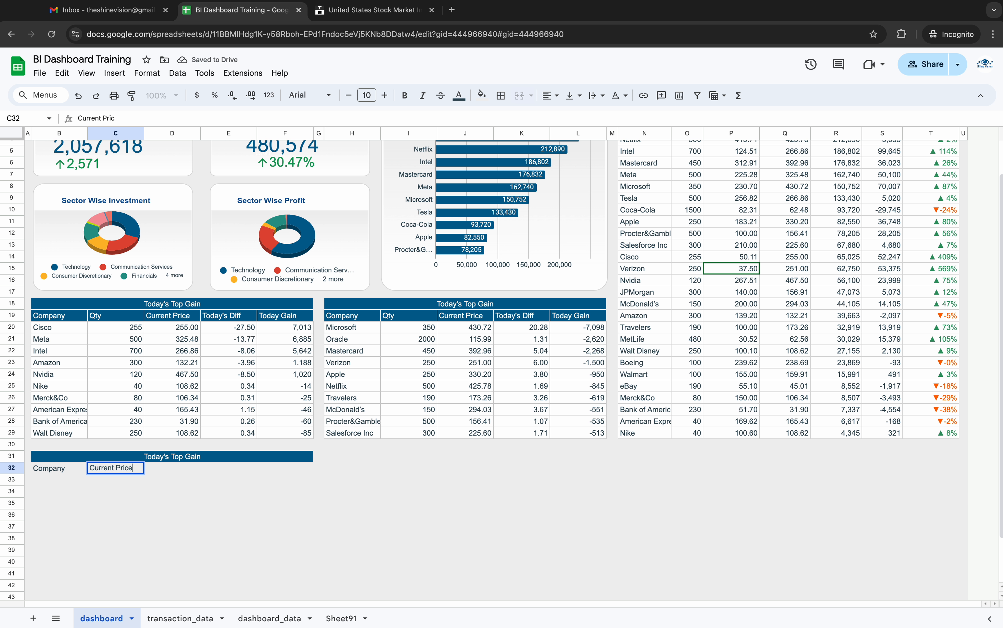
pyautogui.press('Tab')
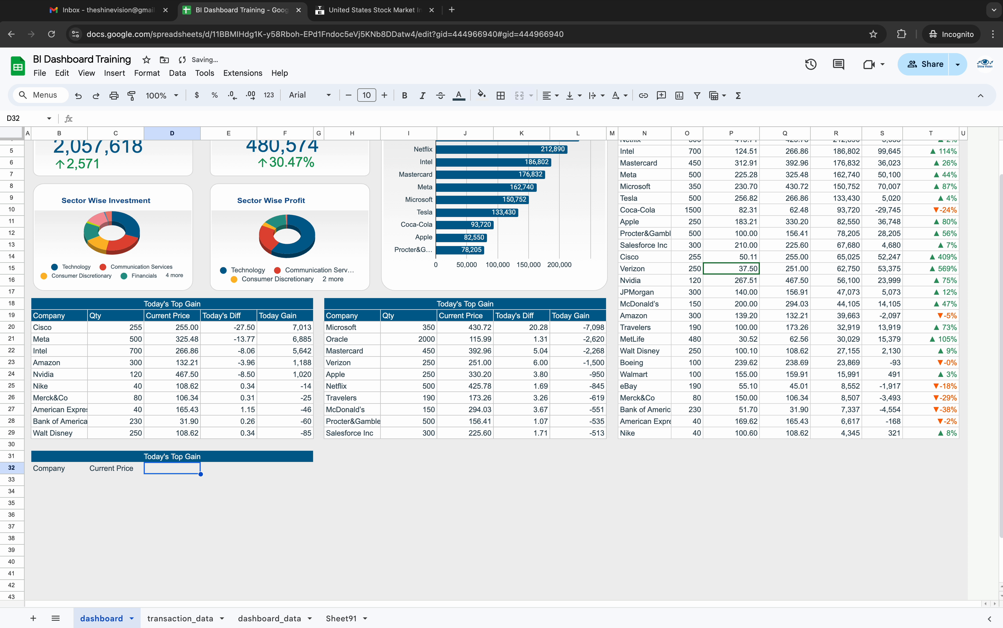
# Enter the column header Want Value in D32
pyautogui.write('Wan')
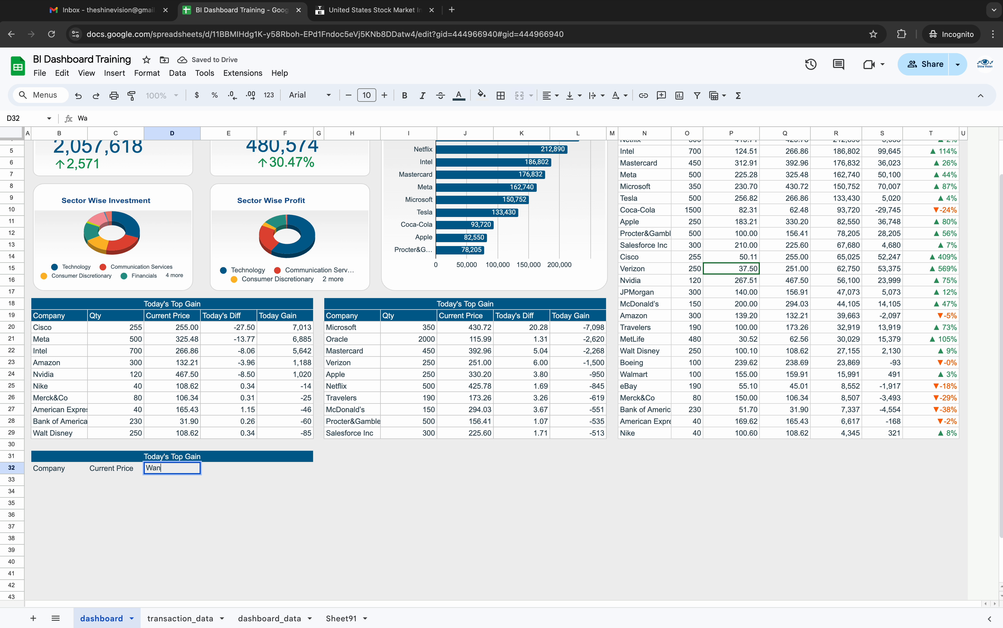
pyautogui.write('t Vlau')
pyautogui.press('BackSpace')
pyautogui.press('BackSpace')
pyautogui.press('BackSpace')
pyautogui.write('alue')
pyautogui.press('Tab')
# Enter the column headers Want Transaction in E32 and Difference in F32
pyautogui.write('Want Tra')
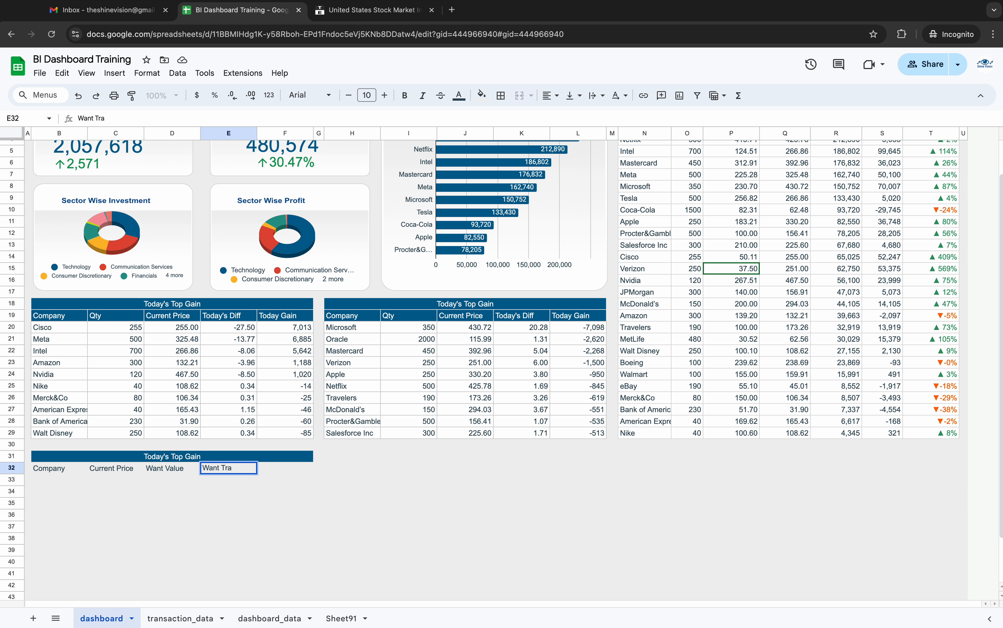
pyautogui.write('nsaction')
pyautogui.press('Tab')
pyautogui.write('Differene')
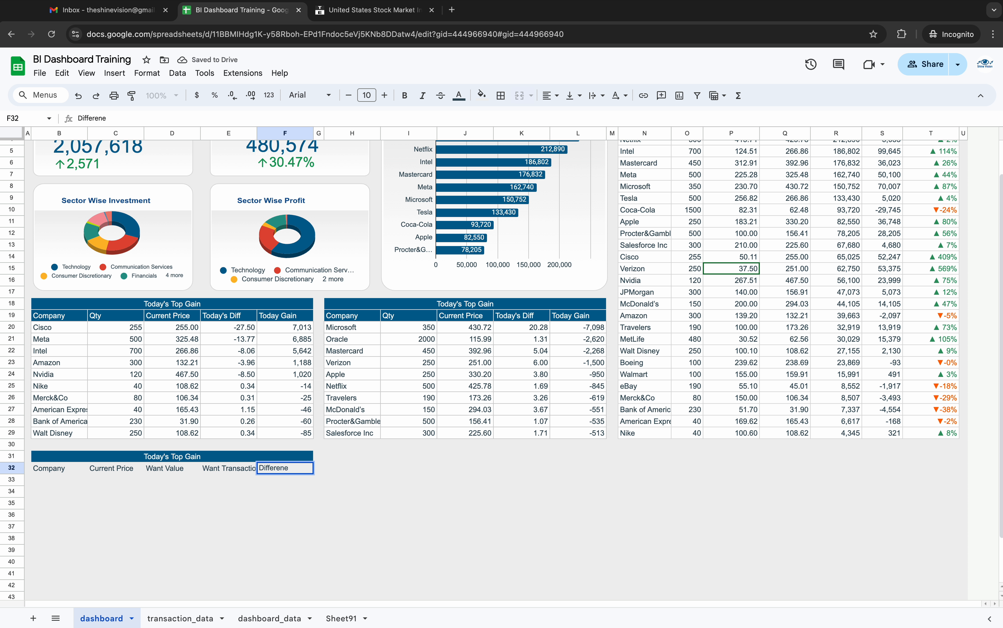
pyautogui.press('BackSpace')
pyautogui.write('ce')
pyautogui.click(64, 519)
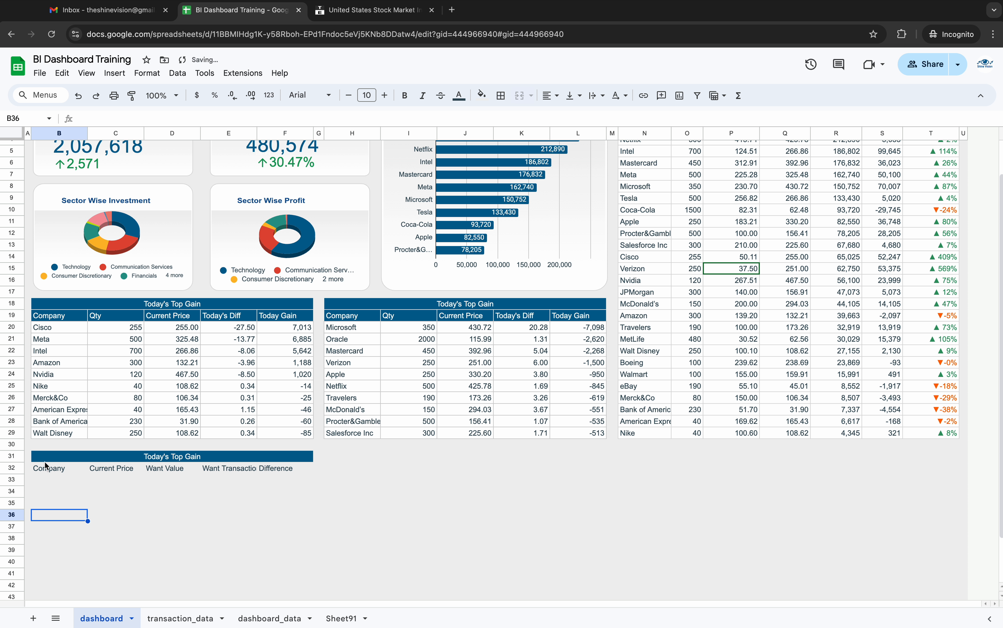
# Apply all borders to the new table range B32:F44
pyautogui.moveTo(44, 470); pyautogui.dragTo(294, 555)
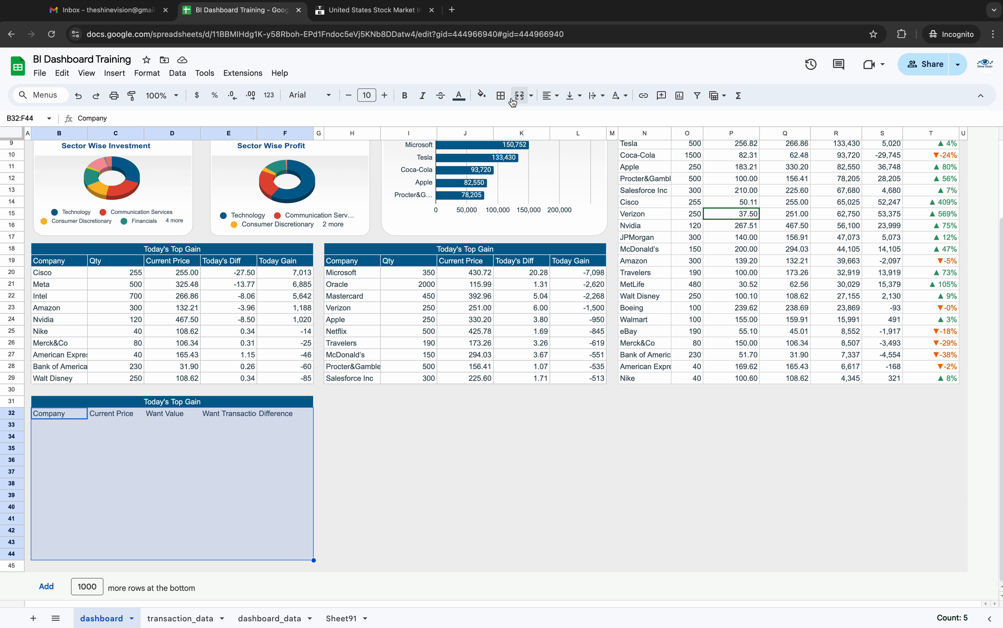
pyautogui.click(501, 96)
pyautogui.click(506, 121)
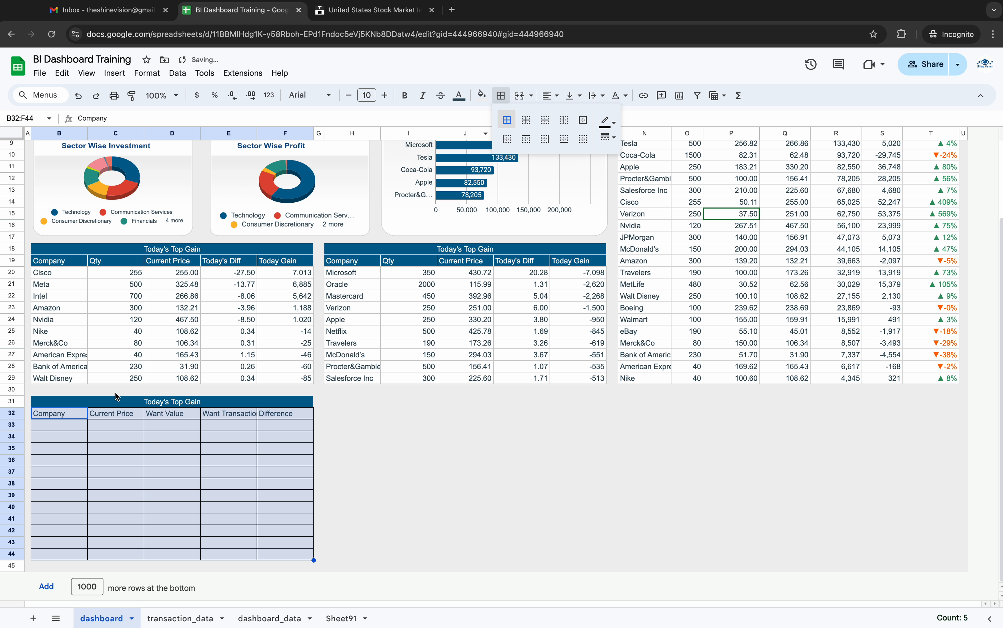
# Count off ten blank table rows below the headers and delete the surplus rows 43 and 44
pyautogui.click(59, 437)
pyautogui.click(57, 449)
pyautogui.click(56, 462)
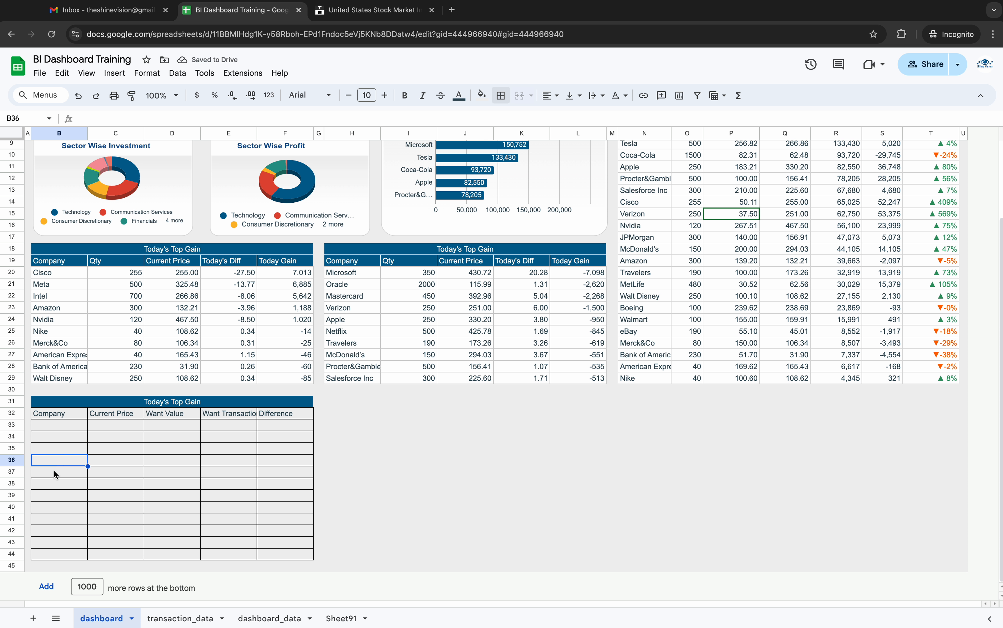
pyautogui.click(55, 474)
pyautogui.click(53, 484)
pyautogui.click(52, 496)
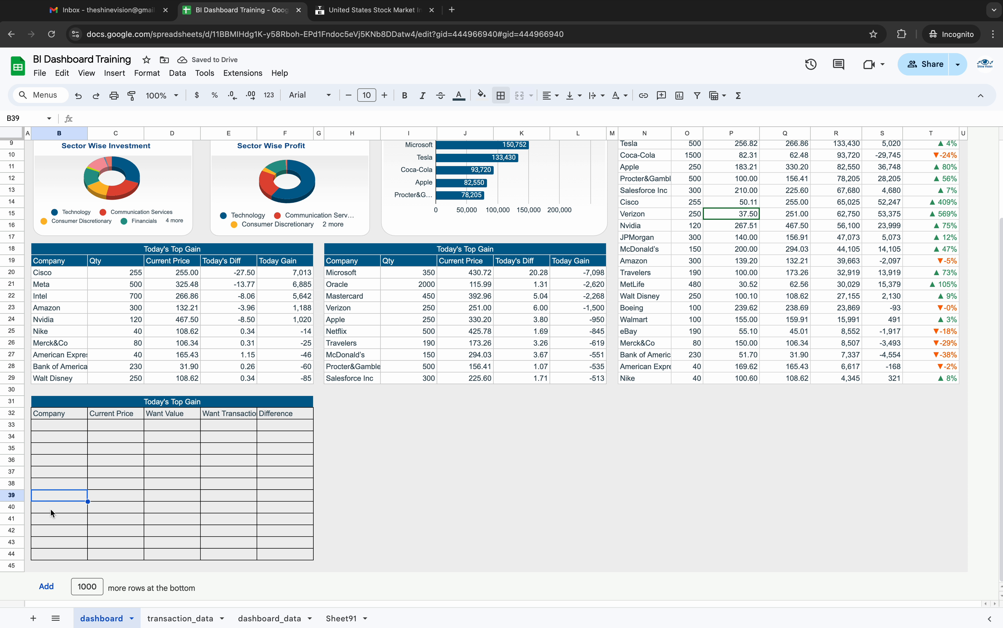
pyautogui.click(52, 508)
pyautogui.click(51, 523)
pyautogui.click(51, 531)
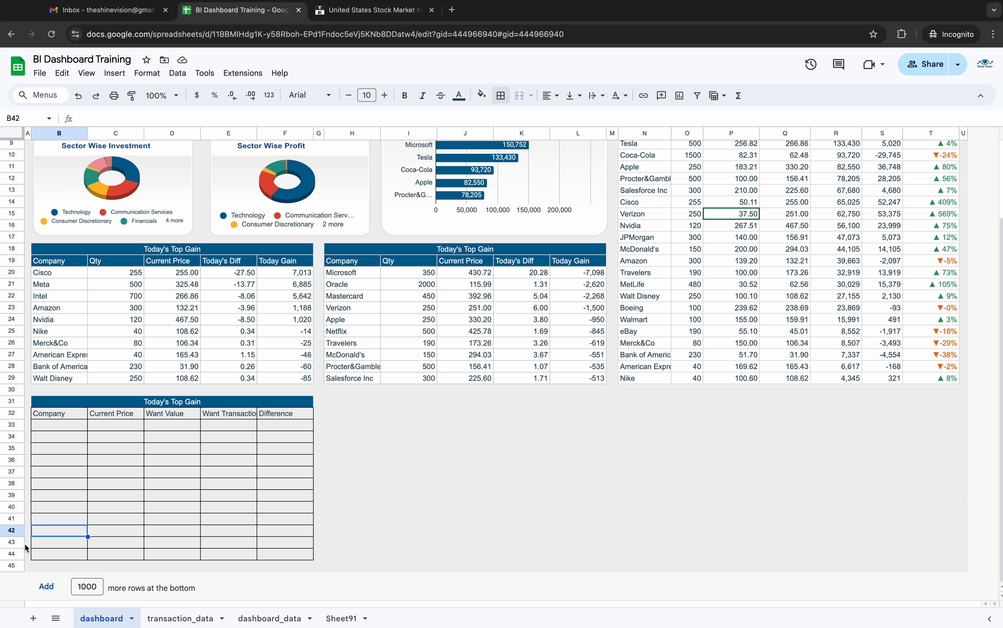
pyautogui.moveTo(18, 542); pyautogui.dragTo(9, 555)
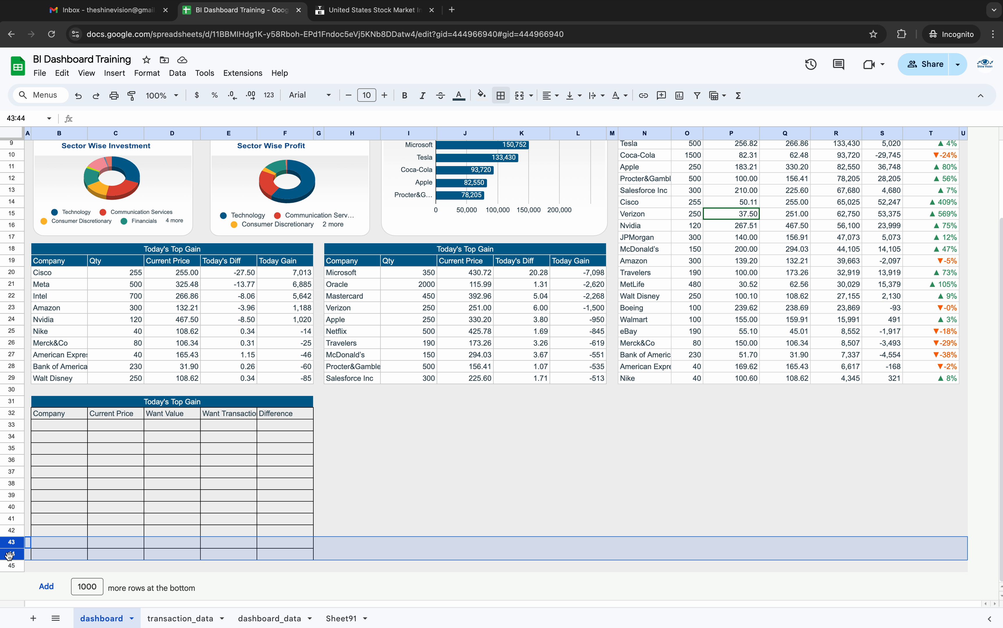
pyautogui.rightClick(9, 555)
pyautogui.click(83, 390)
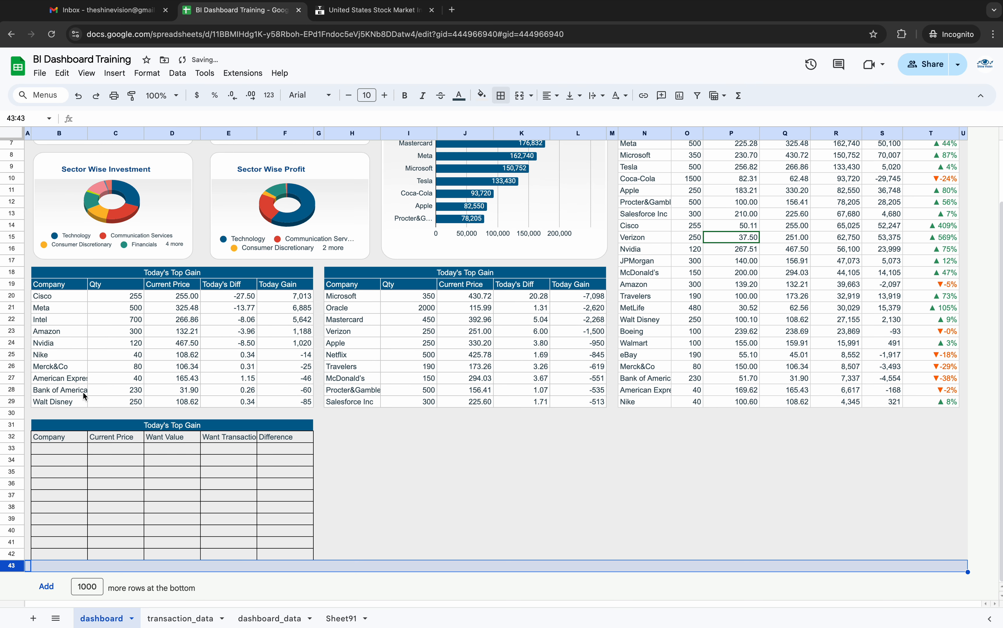
# Copy the header formatting of B19 onto the new table's header row B32:F32
pyautogui.scroll(3, 266, 502)
pyautogui.scroll(-3, 95, 372)
pyautogui.click(57, 285)
pyautogui.click(132, 96)
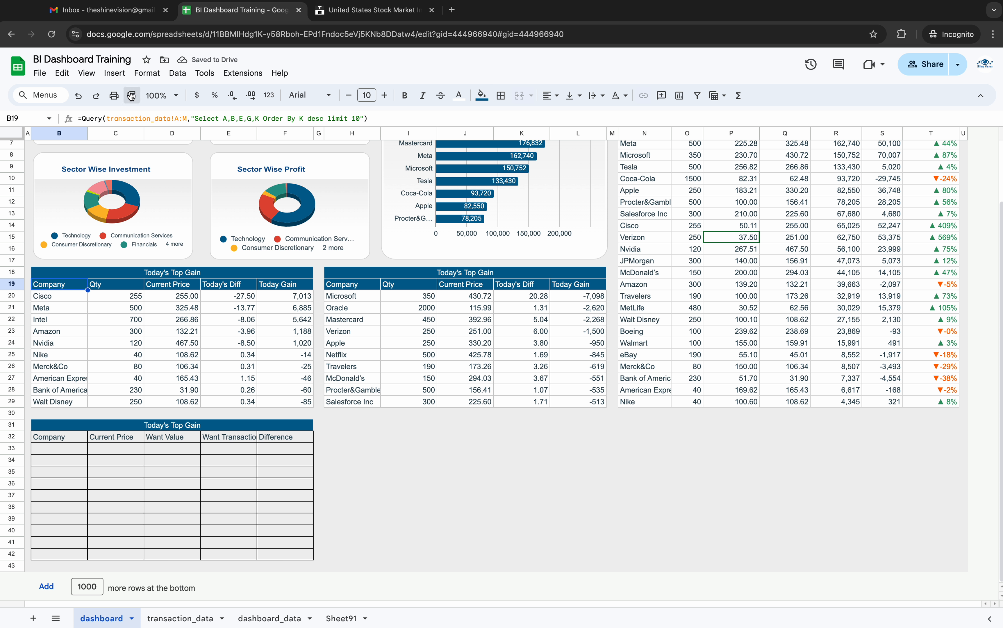
pyautogui.moveTo(54, 439); pyautogui.dragTo(277, 436)
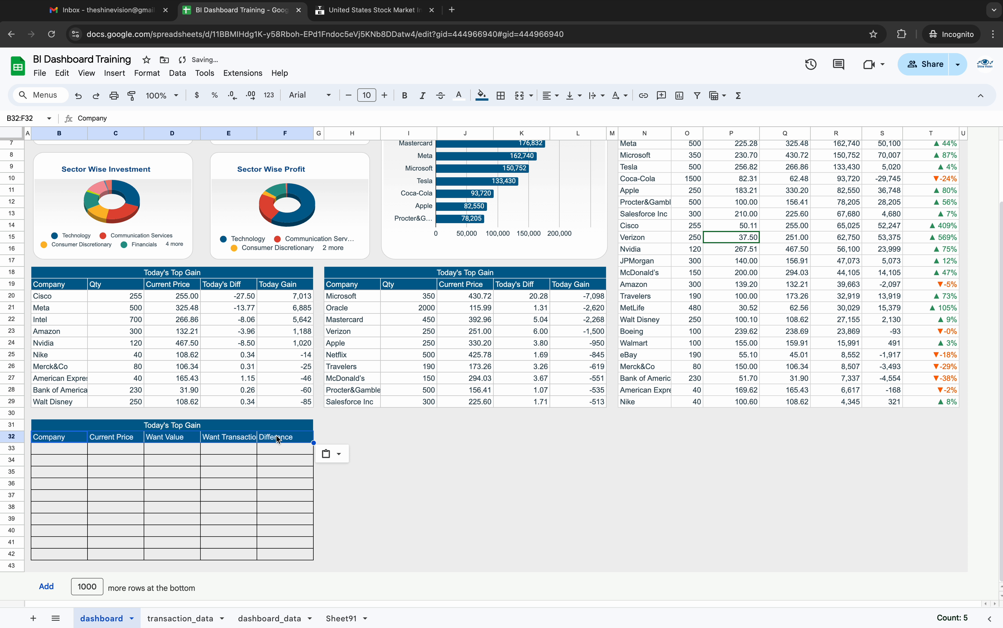
pyautogui.click(215, 464)
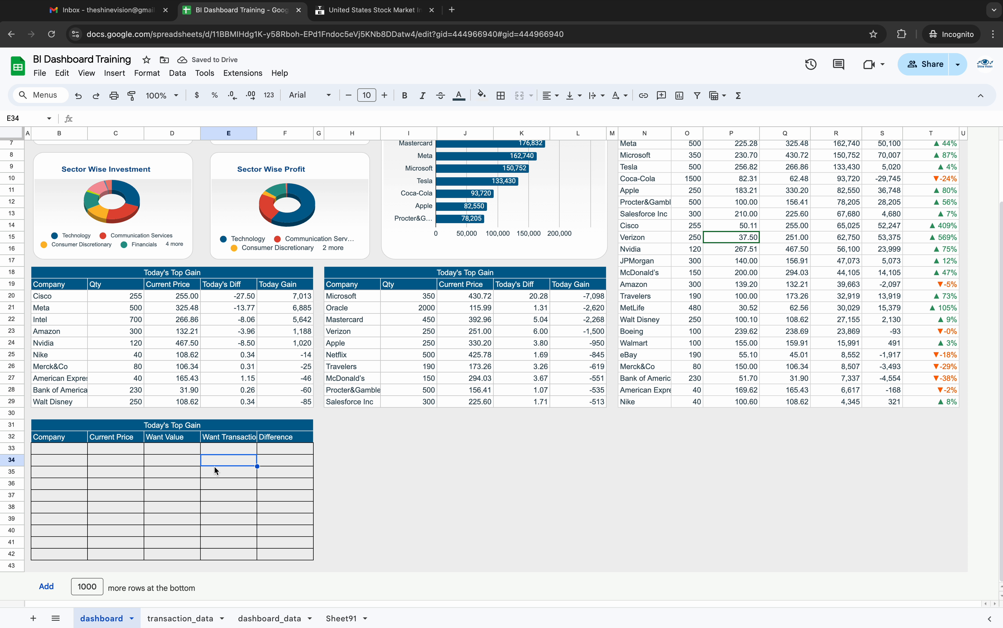
# Enter the companies Apple, Microsoft and Nvidia in B33:B35 of the new table
pyautogui.doubleClick(67, 453)
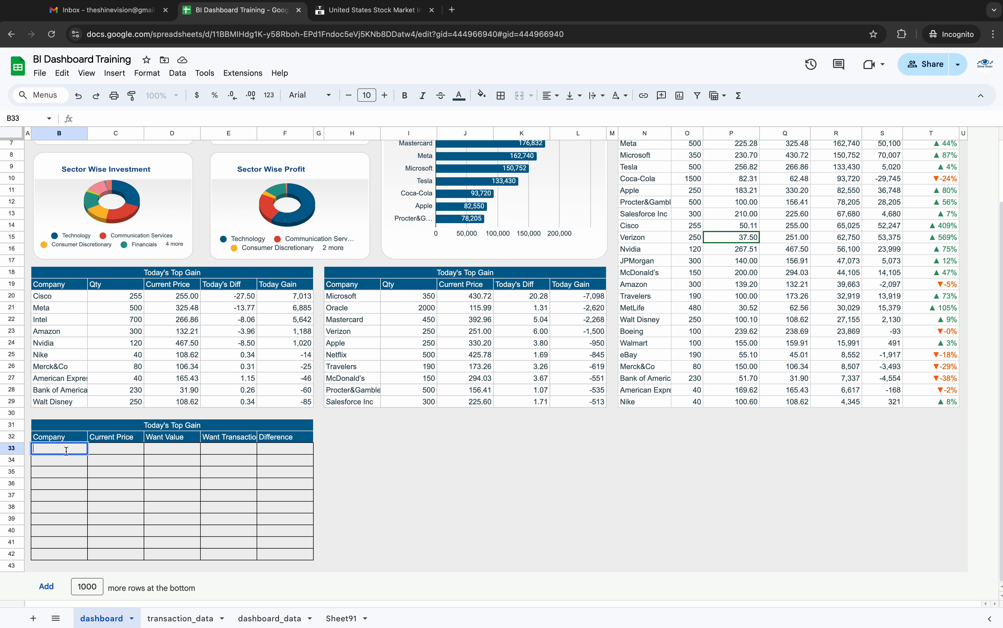
pyautogui.write('Apple')
pyautogui.press('Return')
pyautogui.write('M')
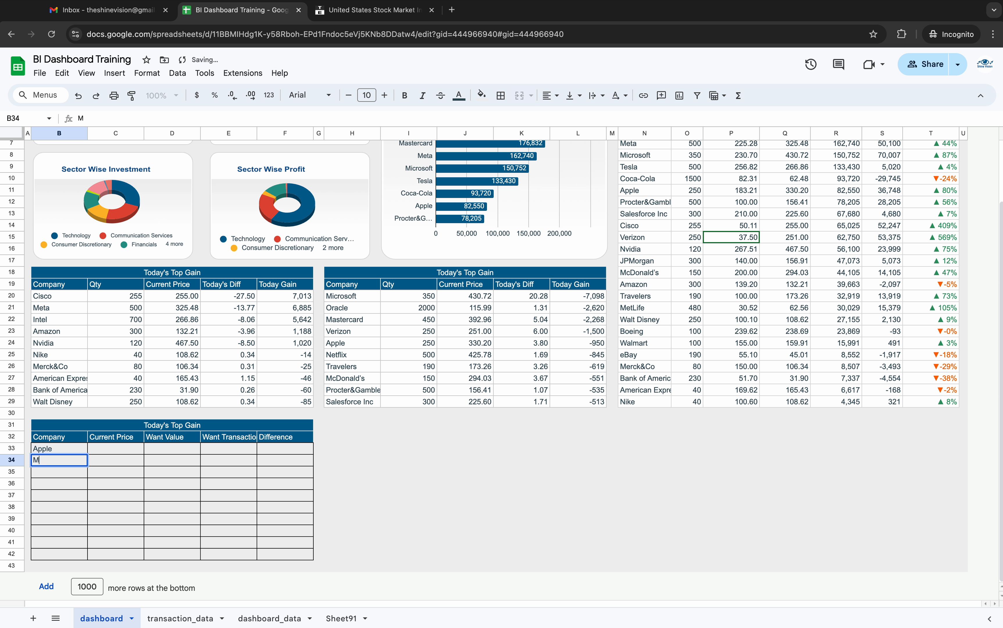
pyautogui.write('icrosoft')
pyautogui.press('Return')
pyautogui.write('Nvidie')
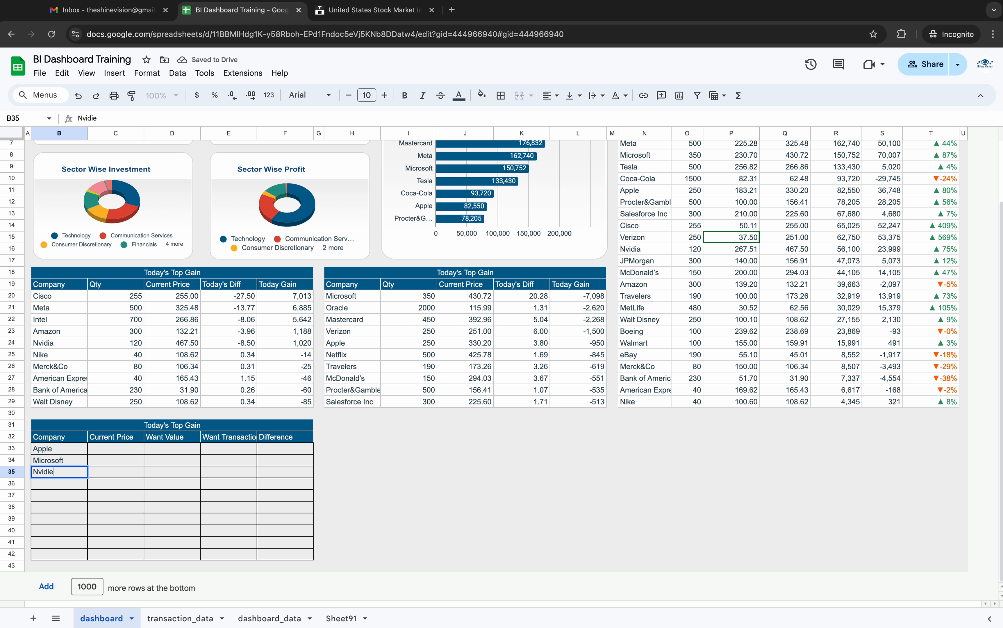
pyautogui.press('BackSpace')
pyautogui.write('a')
pyautogui.press('Return')
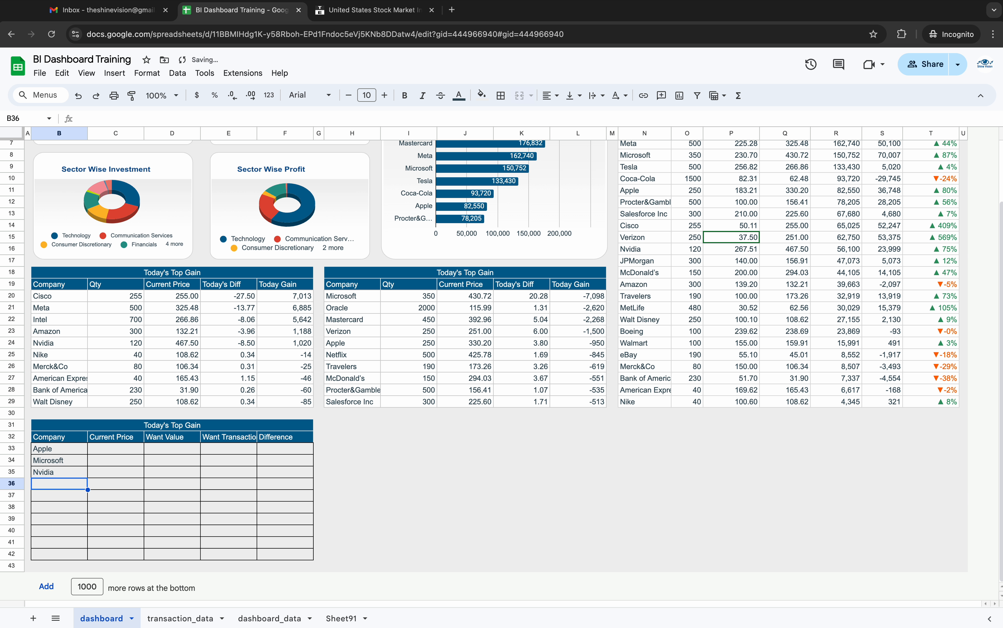
# Enter the companies Amazon, Meta and Alphabet in B36:B38
pyautogui.write('Amazon')
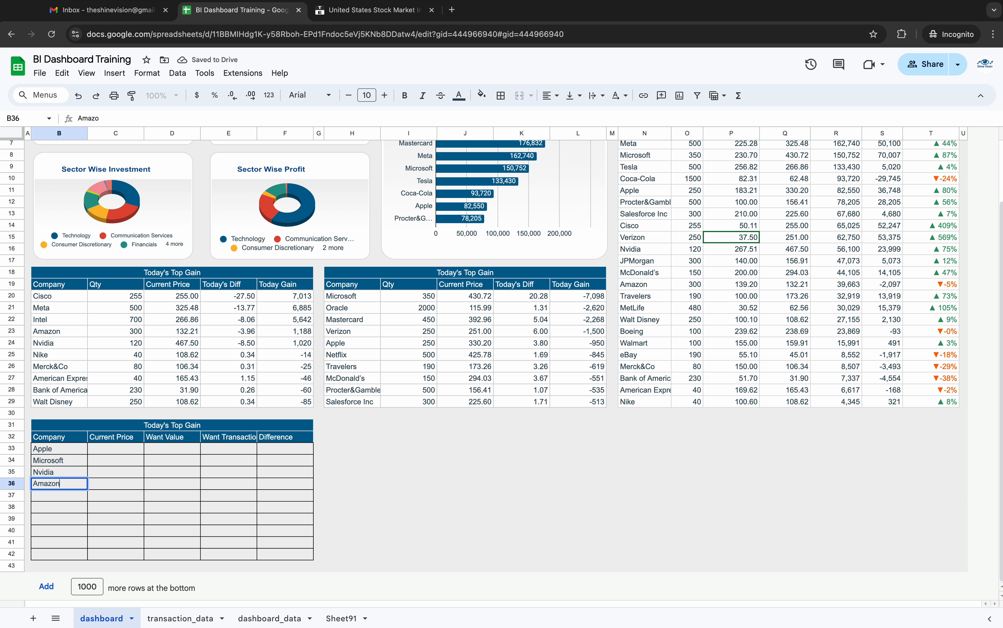
pyautogui.press('Return')
pyautogui.write('Meta')
pyautogui.press('Return')
pyautogui.write('Alp')
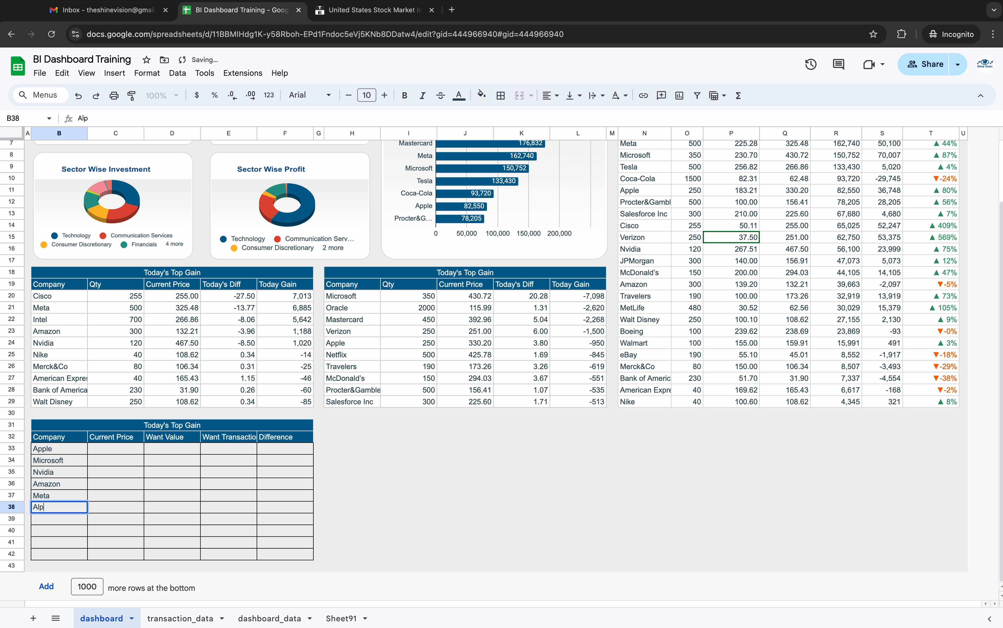
pyautogui.write('habet')
pyautogui.press('Return')
# Complete the Company column with Eli Lilly, Broadcom, Tesla and Walmart in B39:B42
pyautogui.write('Eli Liff')
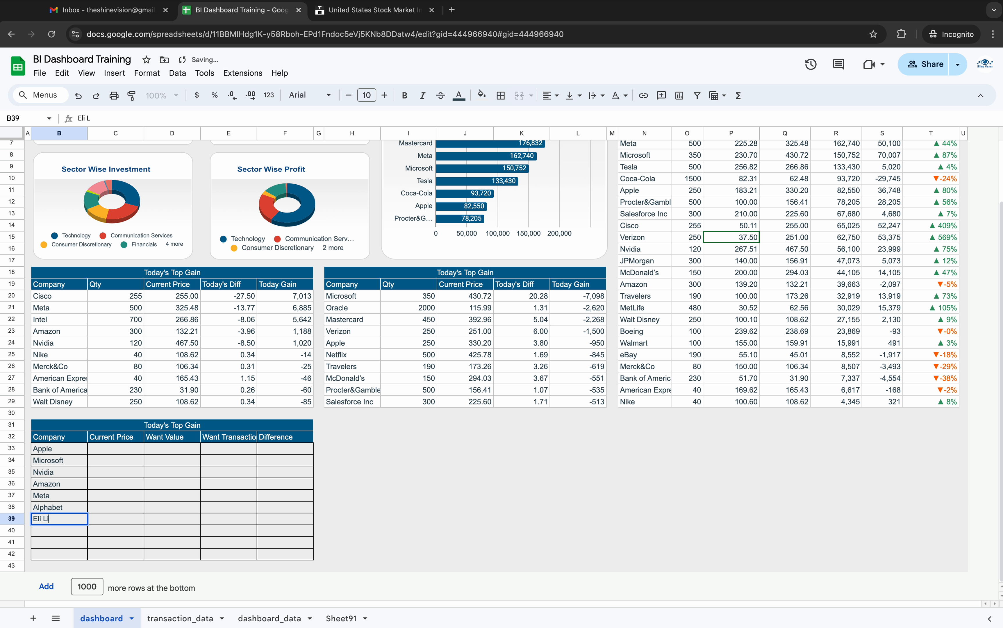
pyautogui.press('BackSpace')
pyautogui.write('lly')
pyautogui.press('Return')
pyautogui.write('B')
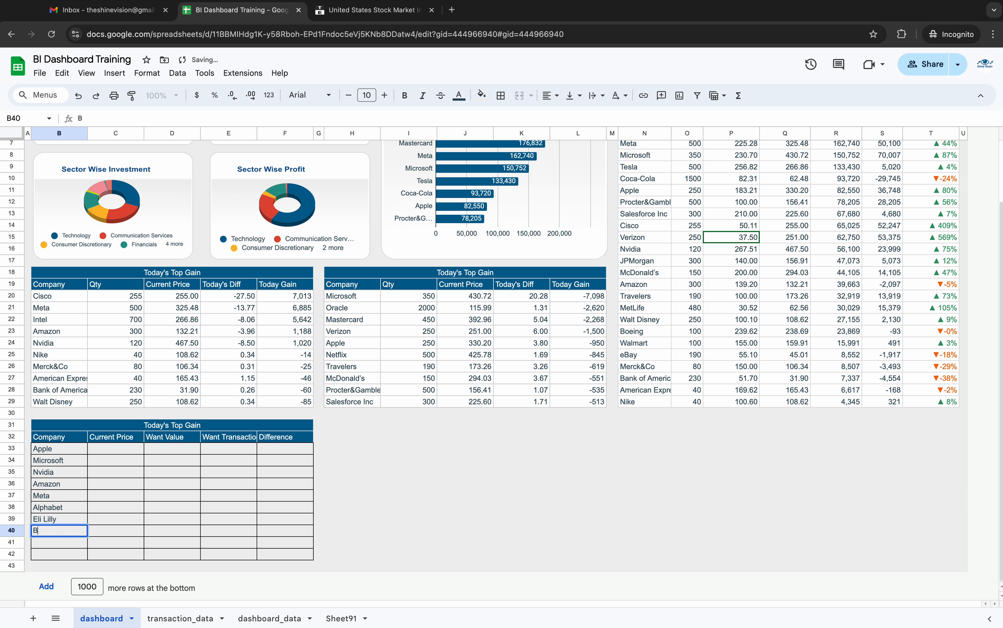
pyautogui.write('roadcom')
pyautogui.press('Return')
pyautogui.write('Tesla')
pyautogui.press('Return')
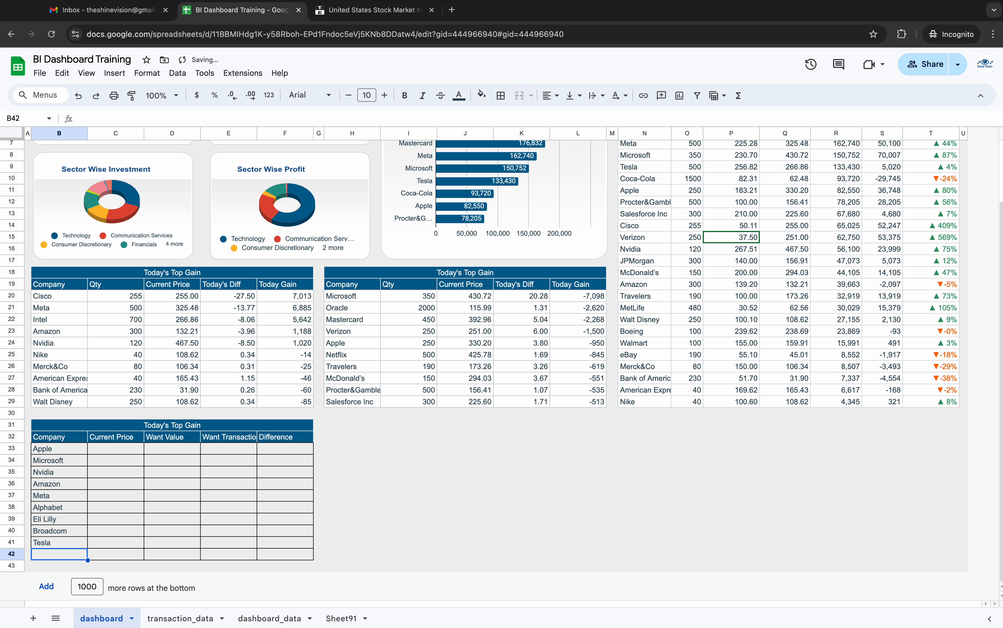
pyautogui.write('Walmart')
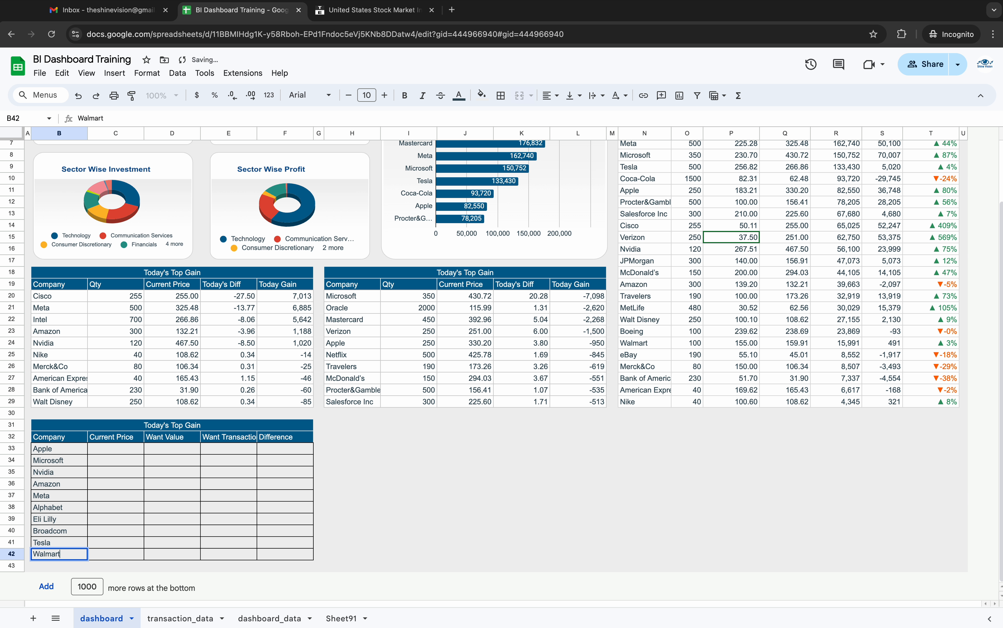
pyautogui.press('Return')
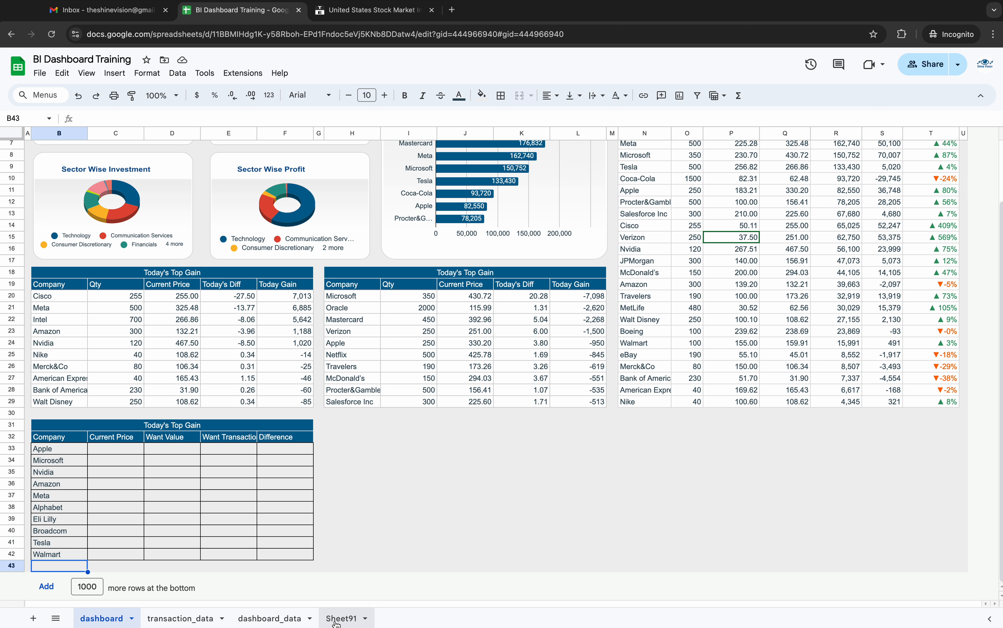
# Add a new sheet to the spreadsheet and rename it Stock_Data
pyautogui.click(35, 619)
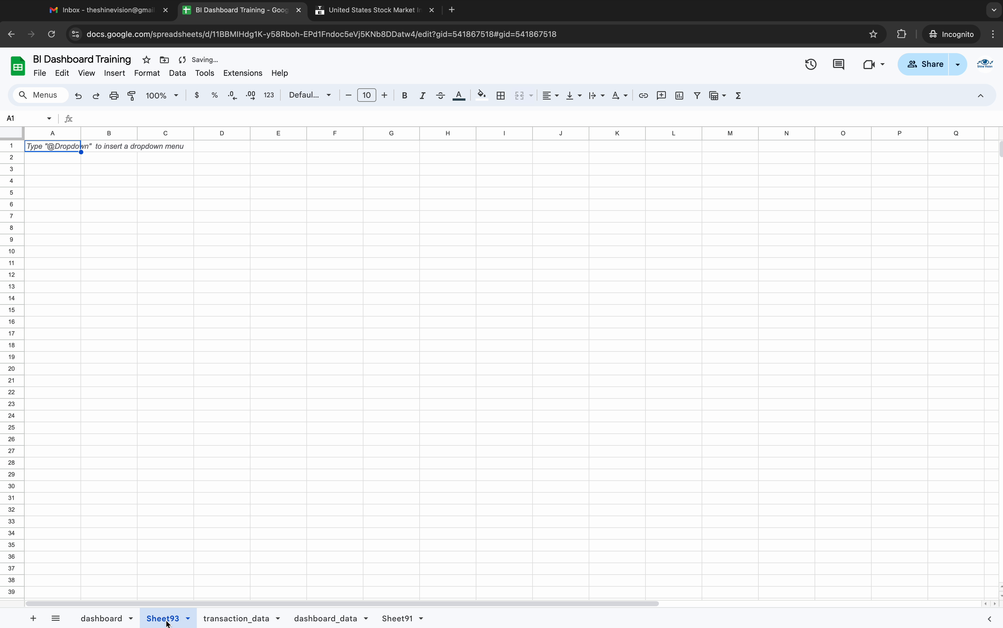
pyautogui.doubleClick(166, 620)
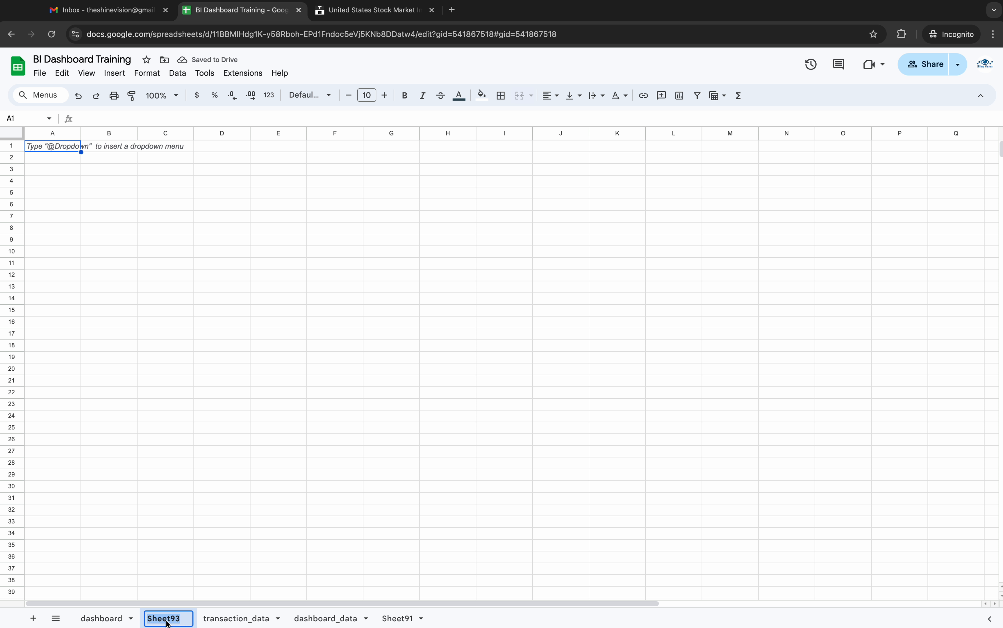
pyautogui.write('tock_')
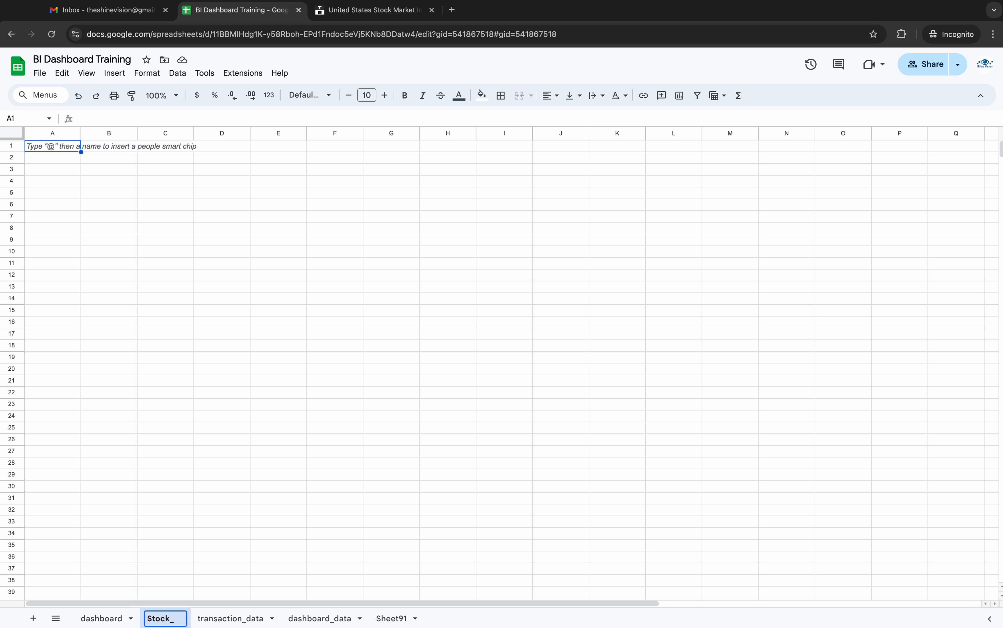
pyautogui.write('Data')
pyautogui.press('Return')
pyautogui.click(200, 358)
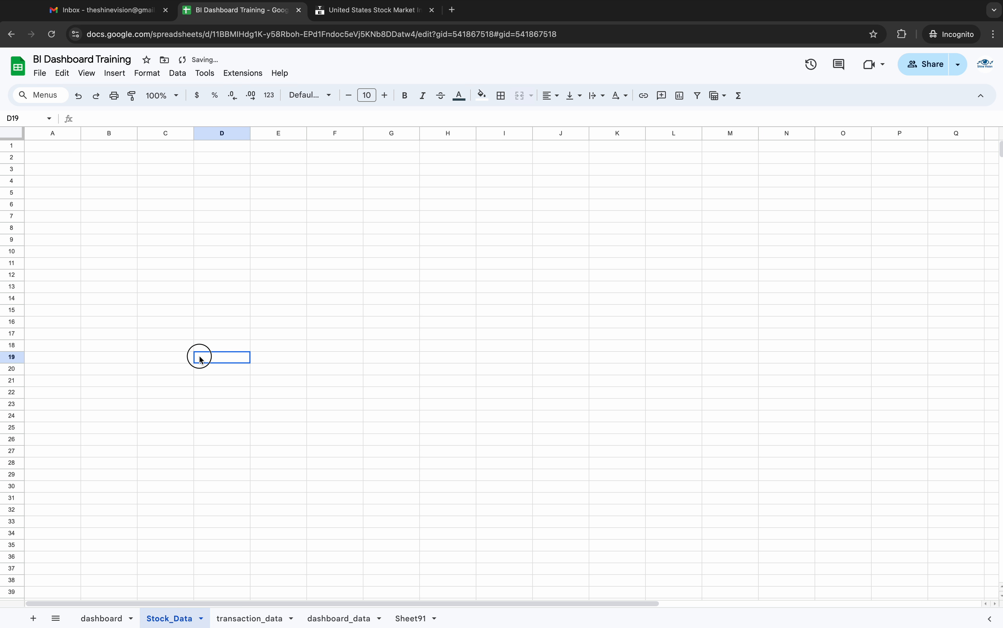
# Copy the Components table through McDonalds from the Trading Economics stock market page and paste it at A1 of Stock_Data
pyautogui.click(69, 150)
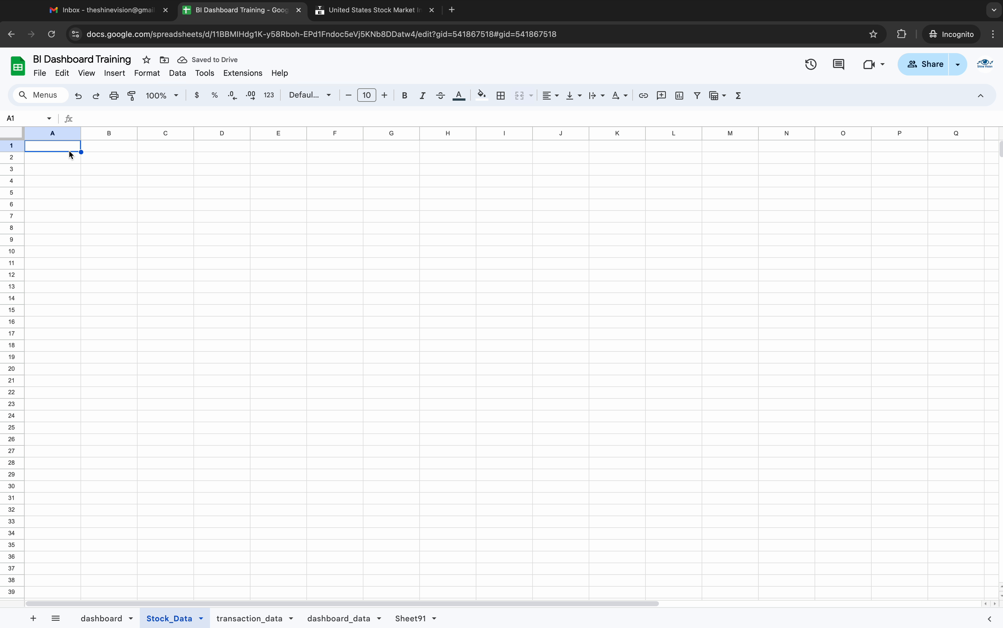
pyautogui.click(328, 8)
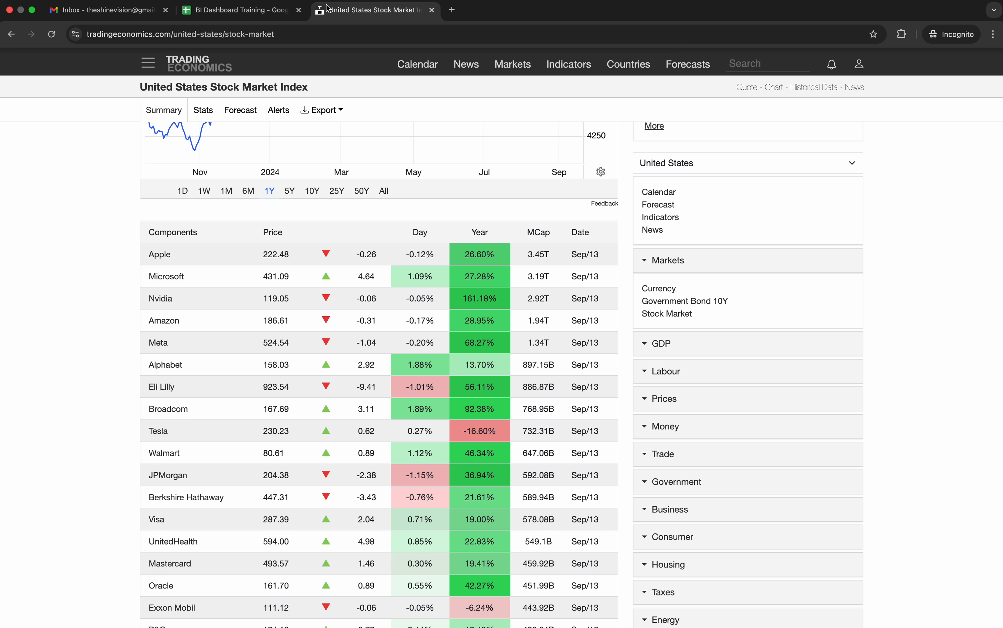
pyautogui.moveTo(141, 235); pyautogui.dragTo(597, 566)
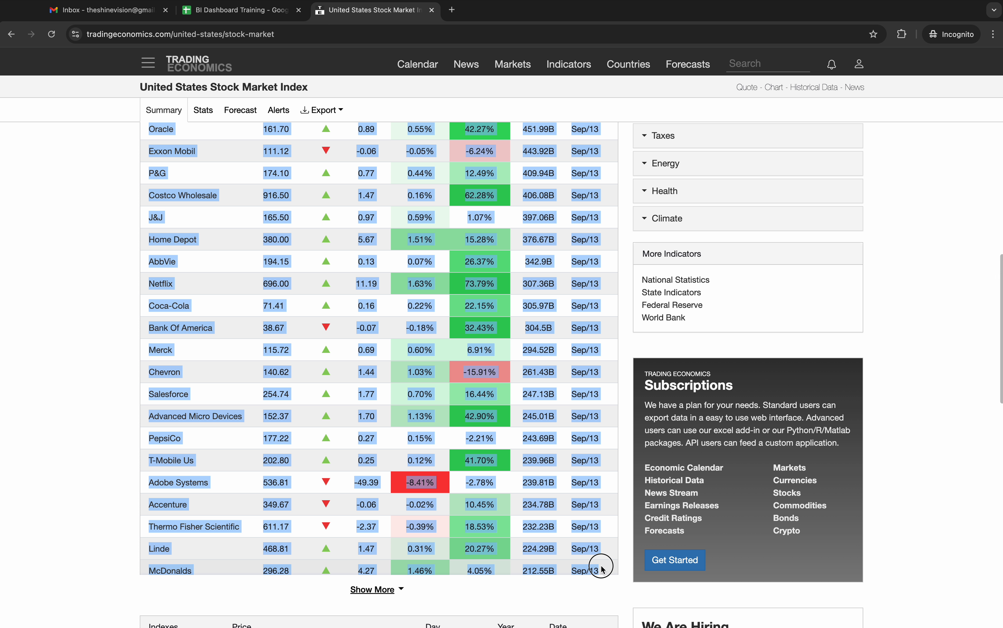
pyautogui.scroll(-2, 487, 431)
pyautogui.scroll(15, 487, 431)
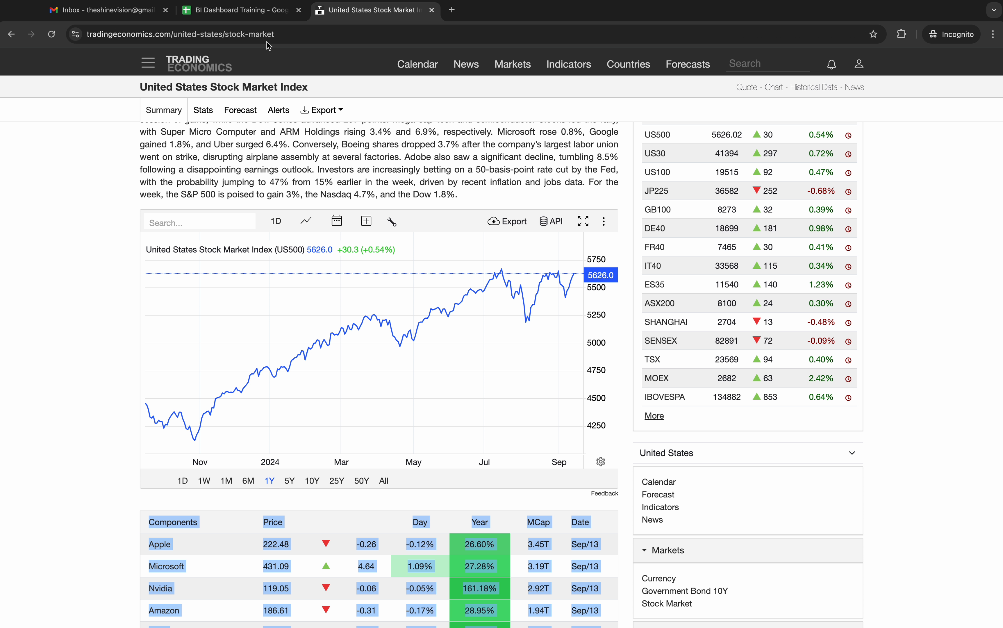
pyautogui.click(247, 12)
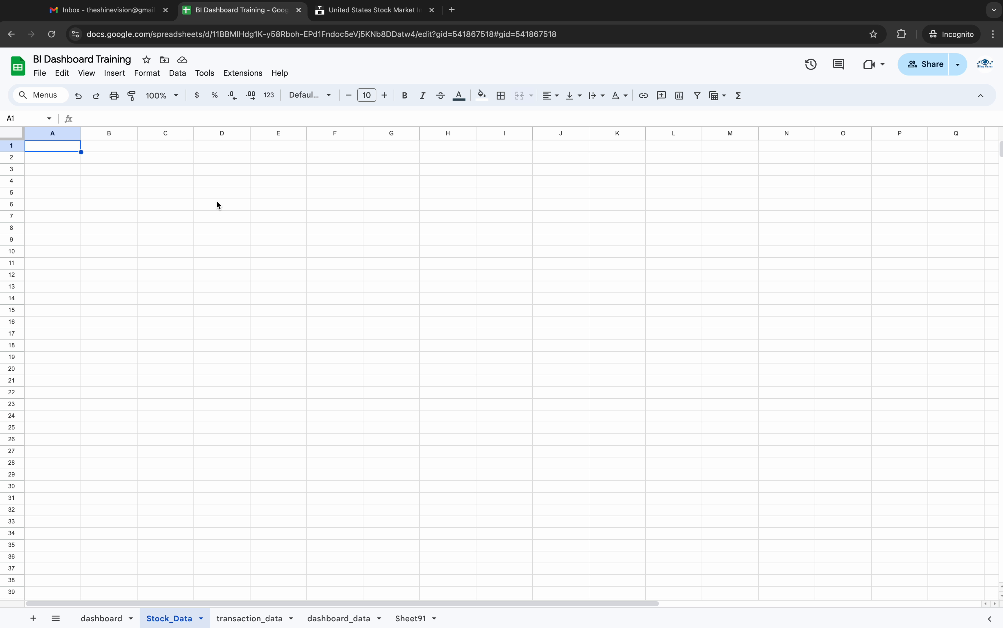
pyautogui.write('Components\tPrice\t\t\tDay\tYear\tMCap\tDate Apple\t222.48\t\t-0.26\t-0.12%\t26.60%\t3.45T\tSep/13 Microsoft\t431.09\t\t4.64\t1.09%\t27.28%\t3.19T\tSep/13 Nvidia\t119.05\t\t-0.06\t-0.05%\t161.18%\t2.92T\tSep/13 Amazon\t186.61\t\t-0.31\t-0.17%\t28.95%\t1.94T\tSep/13 Meta\t524.54\t\t-1.04\t-0.20%\t68.27%\t1.34T\tSep/13 Alphabet\t158.03\t\t2.92\t1.88%\t13.70%\t897.15B\tSep/13 Eli Lilly\t923.54\t\t-9.41\t-1.01%\t56.11%\t886.87B\tSep/13 Broadcom\t167.69\t\t3.11\t1.89%\t92.38%\t768.95B\tSep/13 Tesla\t230.23\t\t0.62\t0.27%\t-16.60%\t732.31B\tSep/13 Walmart\t80.61\t\t0.89\t1.12%\t46.34%\t647.06B\tSep/13 JPMorgan\t204.38\t\t-2.38\t-1.15%\t36.94%\t592.08B\tSep/13 Berkshire Hathaway\t447.31\t\t-3.43\t-0.76%\t21.61%\t589.94B\tSep/13 Visa\t287.39\t\t2.04\t0.71%\t19.00%\t578.08B\tSep/13 UnitedHealth\t594\t\t4.98\t0.85%\t22.83%\t549.1B\tSep/13 Mastercard\t493.57\t\t1.46\t0.30%\t19.41%\t459.92B\tSep/13 Oracle\t161.7\t\t0.89\t0.55%\t42.27%\t451.99B\tSep/13 Exxon Mobil\t111.12\t\t-0.06\t-0.05%\t-6.24%\t443.92B\tSep/13 P&G\t174.1\t\t0.77\t0.44%\t12.49%\t409.94B\tSep/13 Costco Wholesale\t916.5\t\t1.47\t0.16%\t62.28%\t406.08B\tSep/13 J&J\t165.5\t\t0.97\t0.59%\t1.07%\t397.06B\tSep/13 Home Depot\t380\t\t5.67\t1.51%\t15.28%\t376.67B\tSep/13 AbbVie\t194.15\t\t0.13\t0.07%\t26.37%\t342.9B\tSep/13 Netflix\t696\t\t11.19\t1.63%\t73.79%\t307.36B\tSep/13 Coca-Cola\t71.41\t\t0.16\t0.22%\t22.15%\t305.97B\tSep/13 Bank Of America\t38.67\t\t-0.07\t-0.18%\t32.43%\t304.5B\tSep/13 Merck\t115.72\t\t0.69\t0.60%\t6.91%\t294.52B\tSep/13 Chevron\t140.62\t\t1.44\t1.03%\t-15.91%\t261.43B\tSep/13 Salesforce\t254.74\t\t1.77\t0.70%\t16.44%\t247.13B\tSep/13 Advanced Micro Devices\t152.37\t\t1.7\t1.13%\t42.90%\t245.01B\tSep/13 PepsiCo\t177.22\t\t0.27\t0.15%\t-2.21%\t243.69B\tSep/13 T-Mobile Us\t202.8\t\t0.25\t0.12%\t41.70%\t239.96B\tSep/13 Adobe Systems\t536.81\t\t-49.39\t-8.41%\t-2.78%\t239.81B\tSep/13 Accenture\t349.67\t\t-0.06\t-0.02%\t10.45%\t234.78B\tSep/13 Thermo Fisher Scientific\t611.17\t\t-2.37\t-0.39%\t18.53%\t232.23B\tSep/13 Linde\t468.81\t\t1.47\t0.31%\t20.27%\t224.29B\tSep/13 McDonalds\t296.28\t\t4.27\t1.46%\t4.05%\t212.55B\tSep/13')
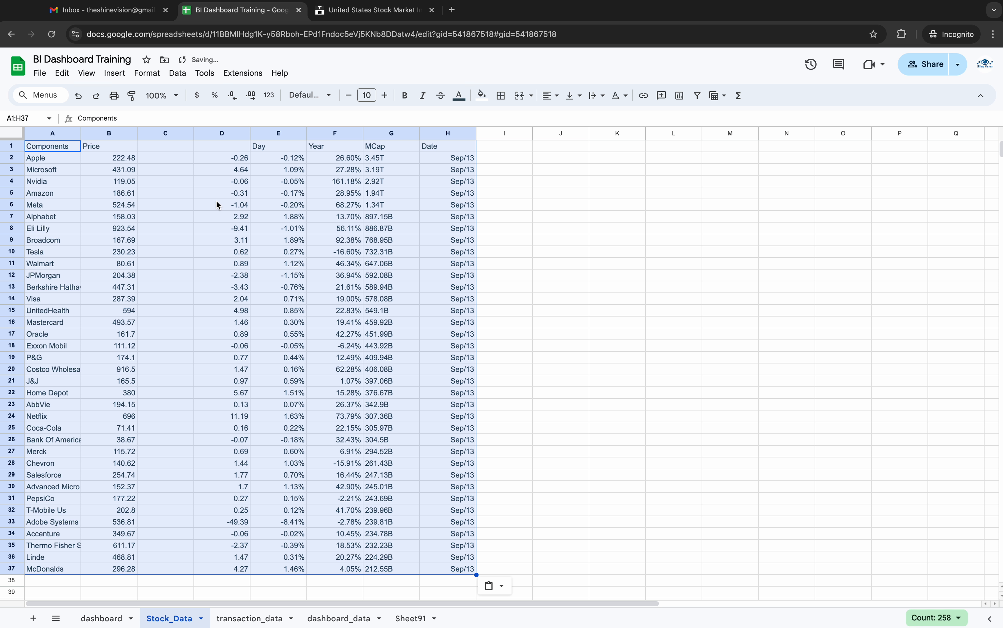
# Enter =INDEX(Stock_Data!B:B,Match(A33,Stock_Data!A:A,0)) in dashboard cell C33 as Apple's current price lookup
pyautogui.click(101, 618)
pyautogui.click(122, 454)
pyautogui.doubleClick(122, 453)
pyautogui.write('=INDEX(')
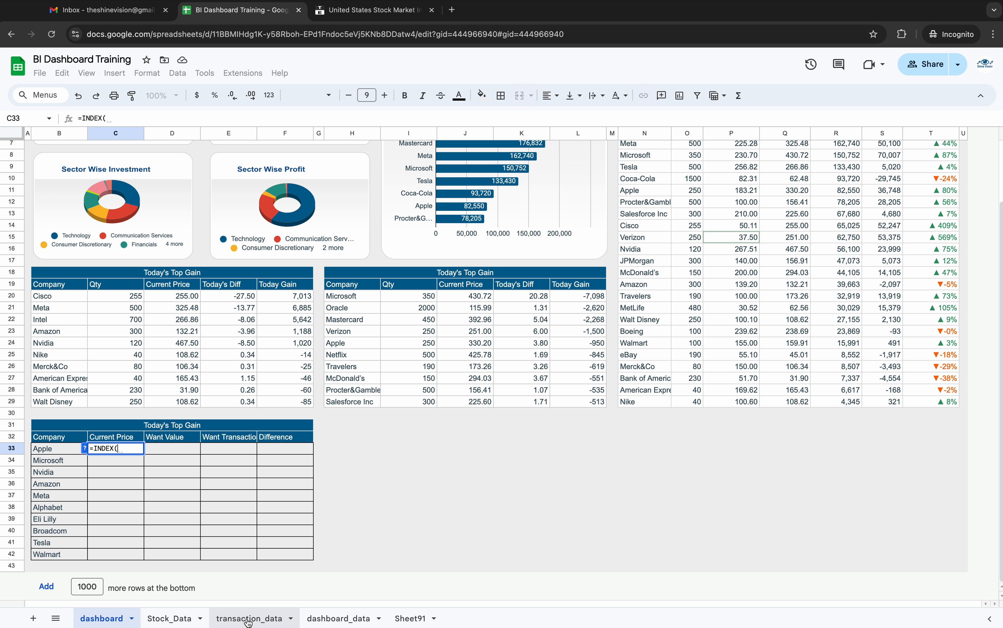
pyautogui.click(170, 618)
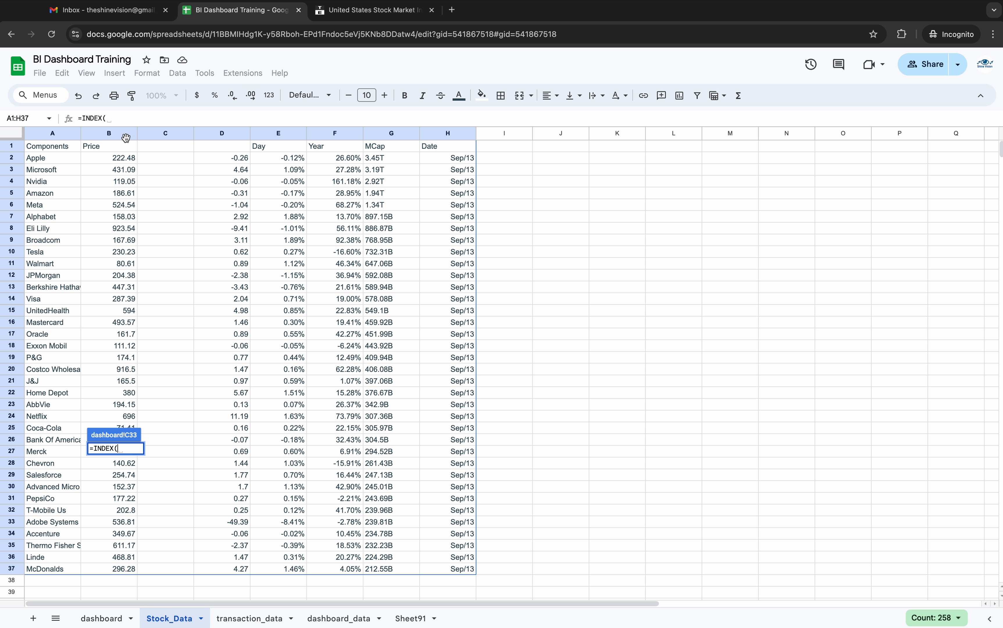
pyautogui.click(113, 135)
pyautogui.write('<')
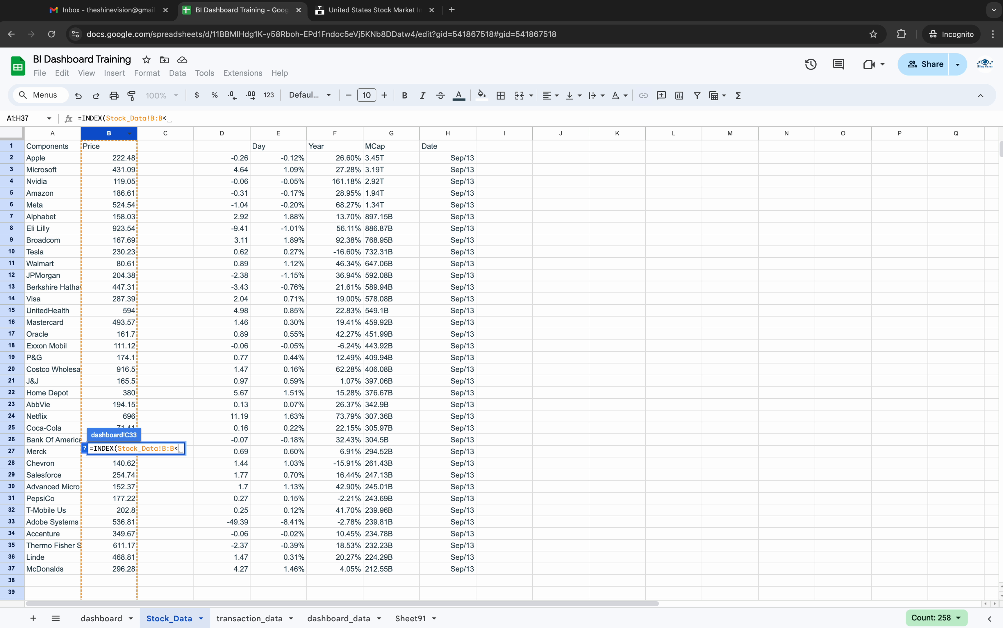
pyautogui.press('BackSpace')
pyautogui.write(',Match')
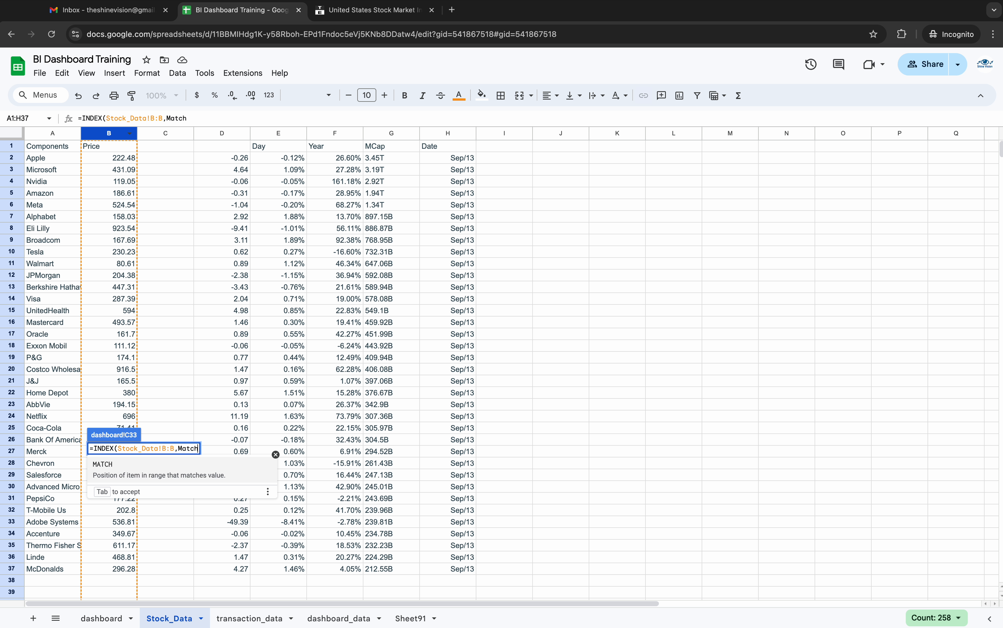
pyautogui.write('(A33,')
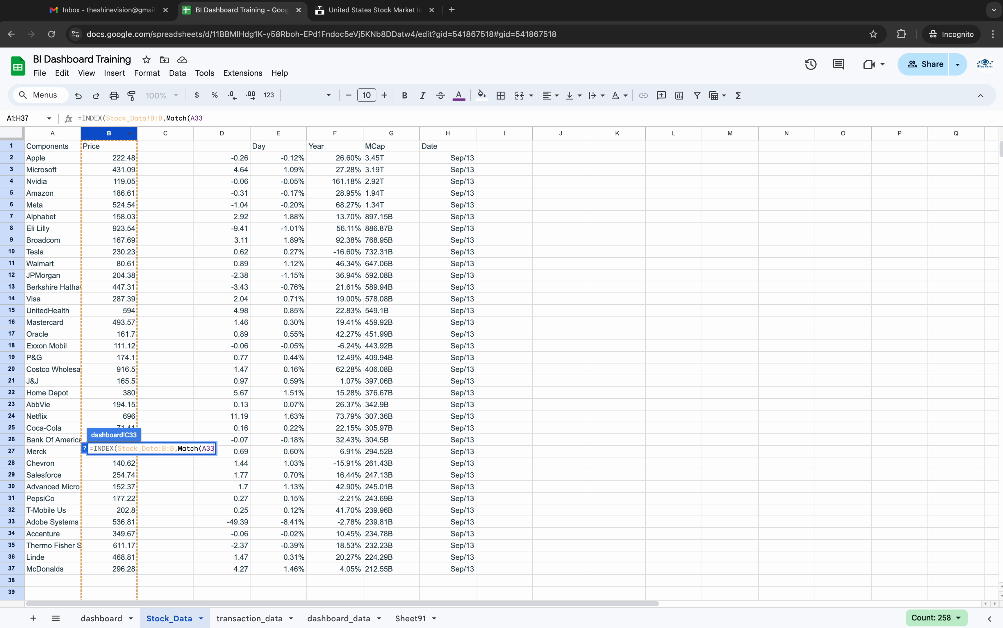
pyautogui.click(52, 133)
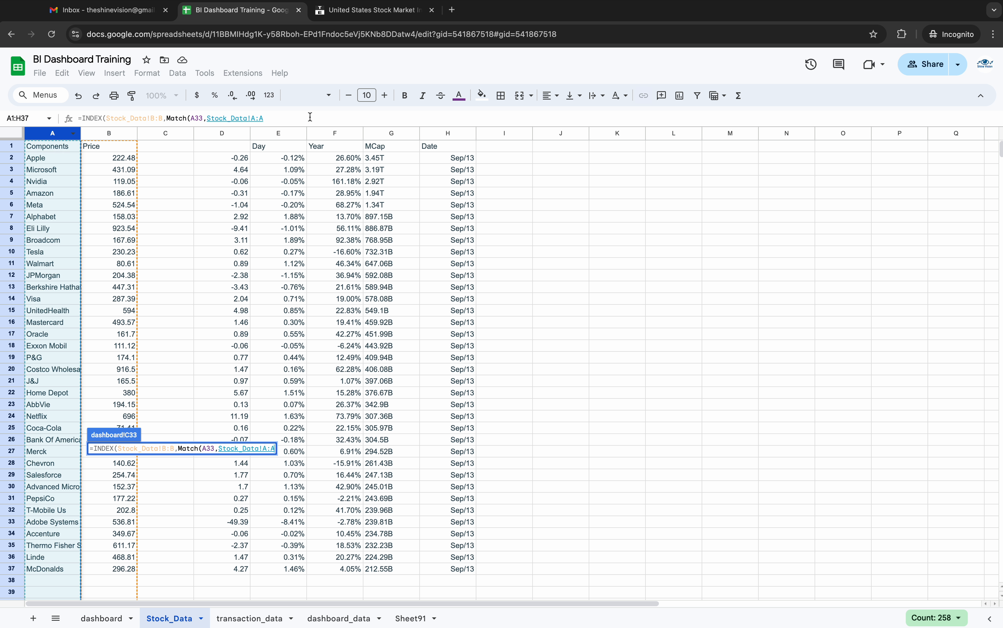
pyautogui.write(',0)')
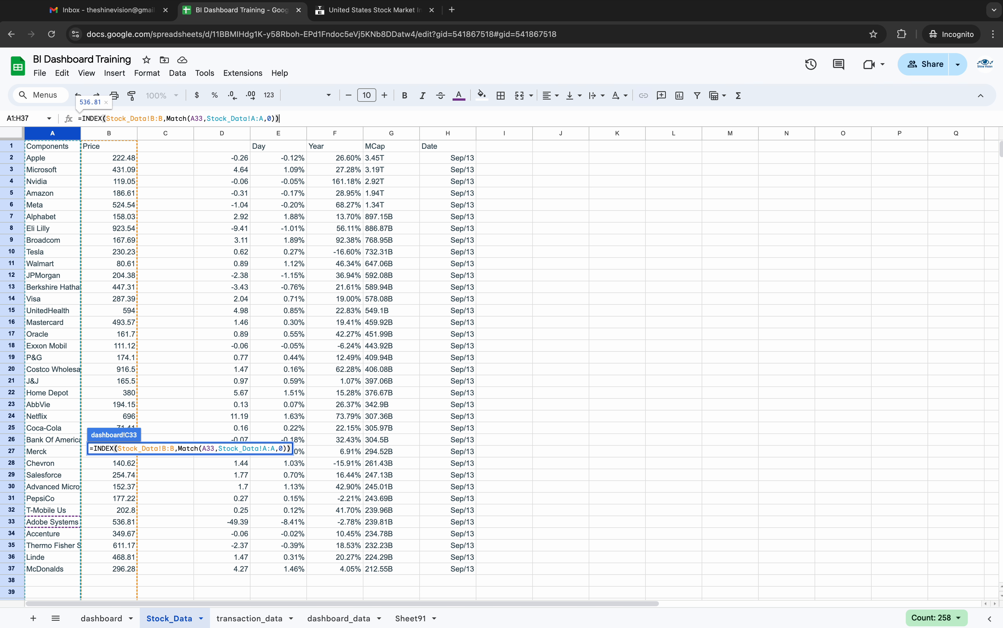
pyautogui.press('Return')
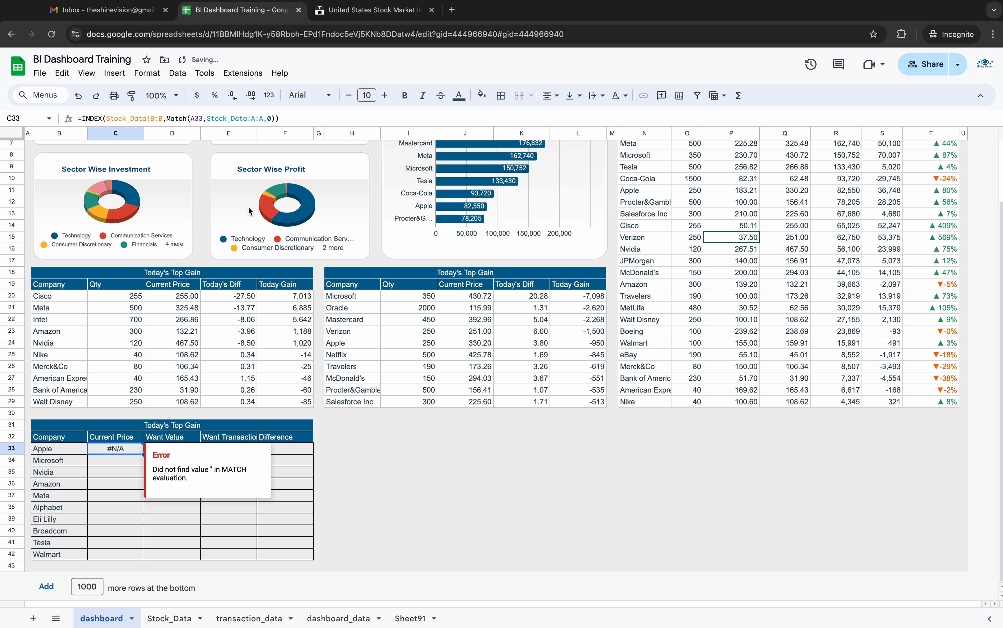
# Change the lookup reference in the C33 Match formula to B33
pyautogui.click(197, 119)
pyautogui.write('B')
pyautogui.press('BackSpace')
pyautogui.press('BackSpace')
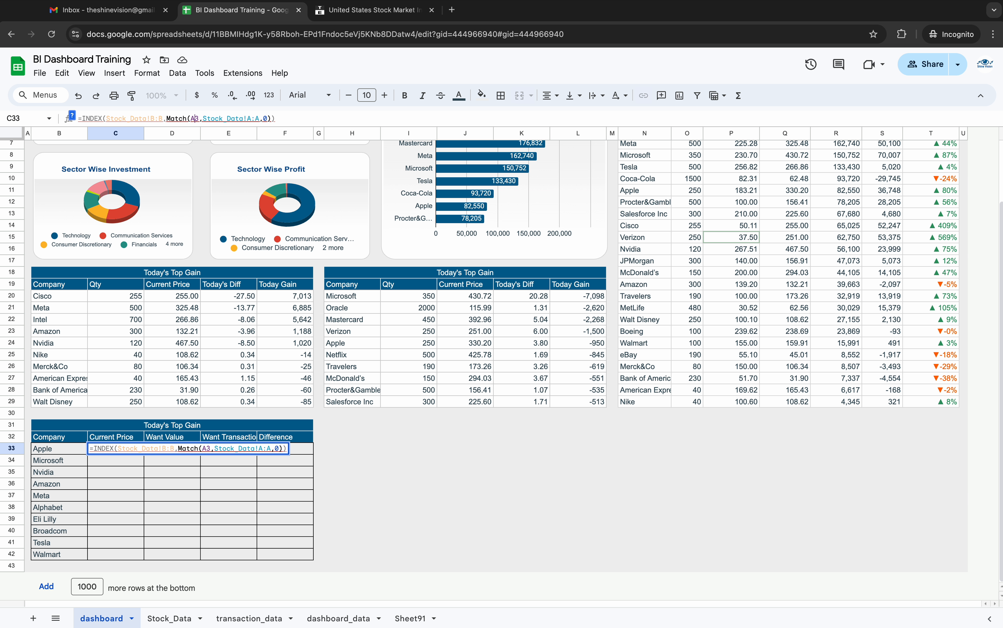
pyautogui.write('B3')
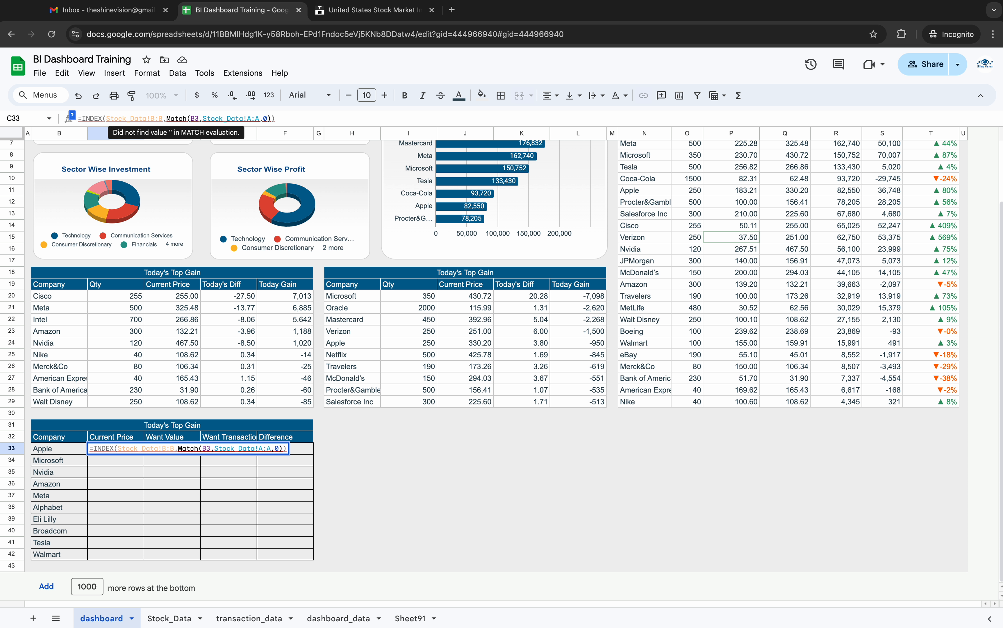
pyautogui.press('Return')
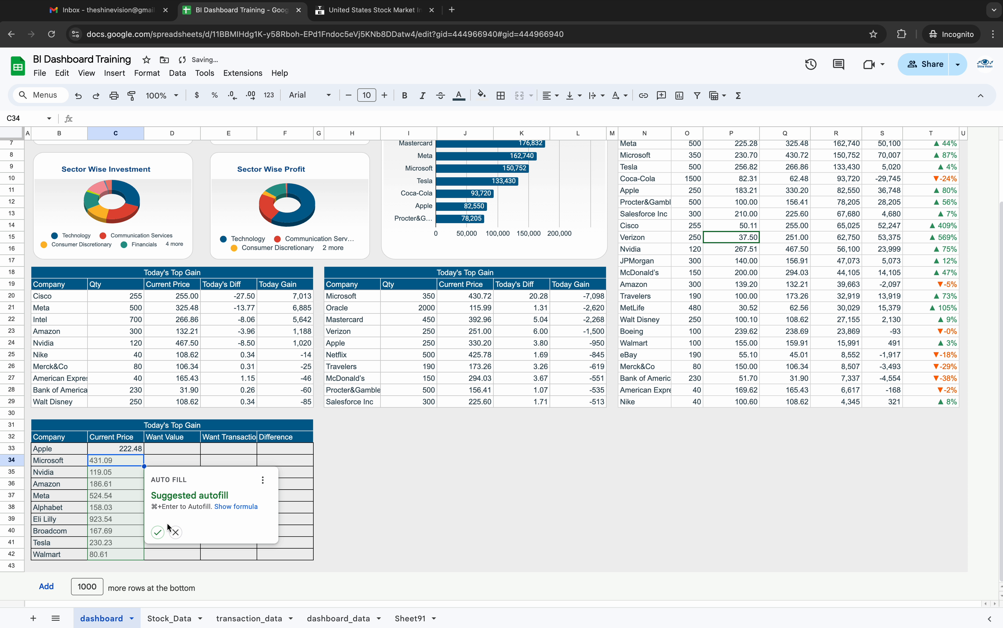
# Accept the suggested autofill of the current price formula for C34:C42, and select the first Want Value cell, D33
pyautogui.click(158, 533)
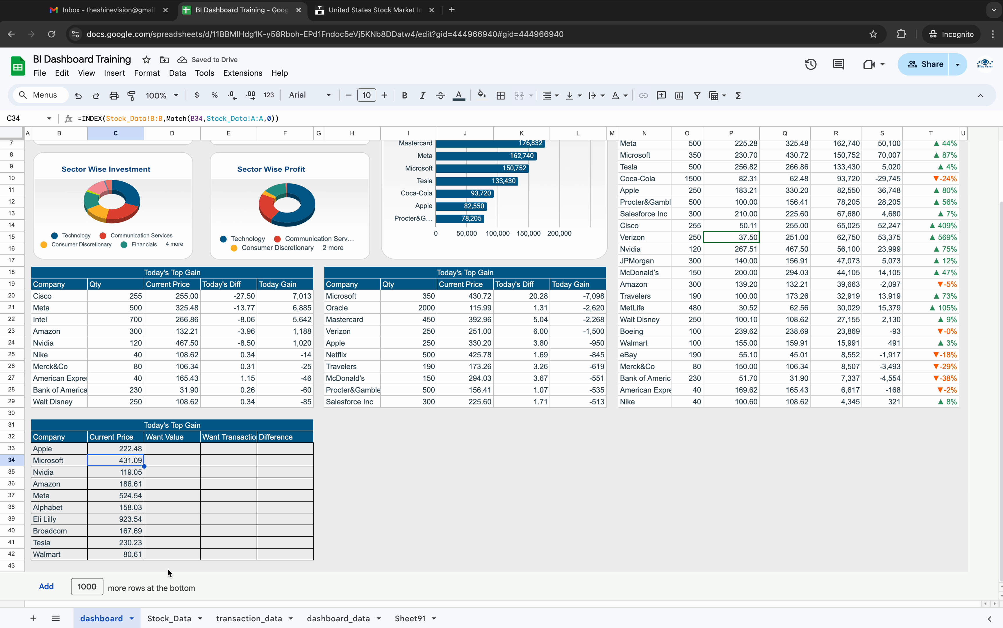
pyautogui.click(172, 522)
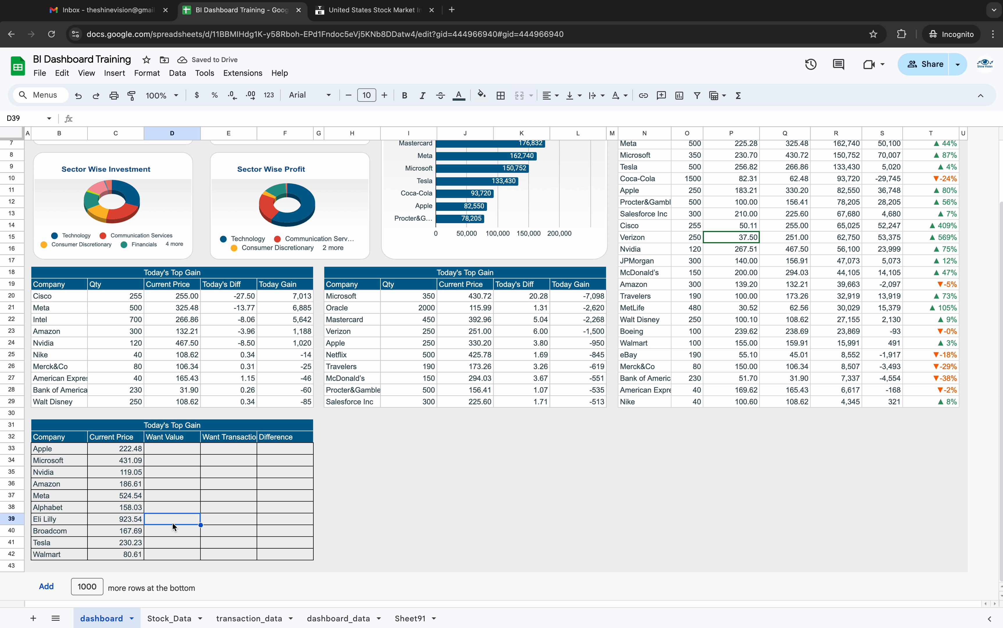
pyautogui.click(162, 448)
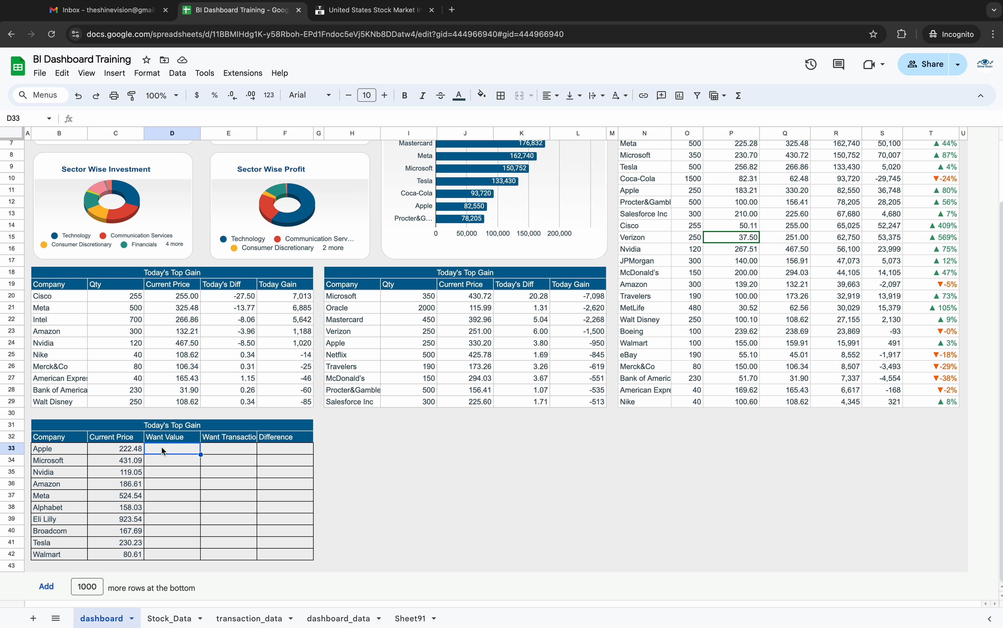
# Enter want values 223, 431, 120, 186 and 508 for Apple, Microsoft, Nvidia, Amazon and Meta in D33:D37
pyautogui.write('223')
pyautogui.press('Return')
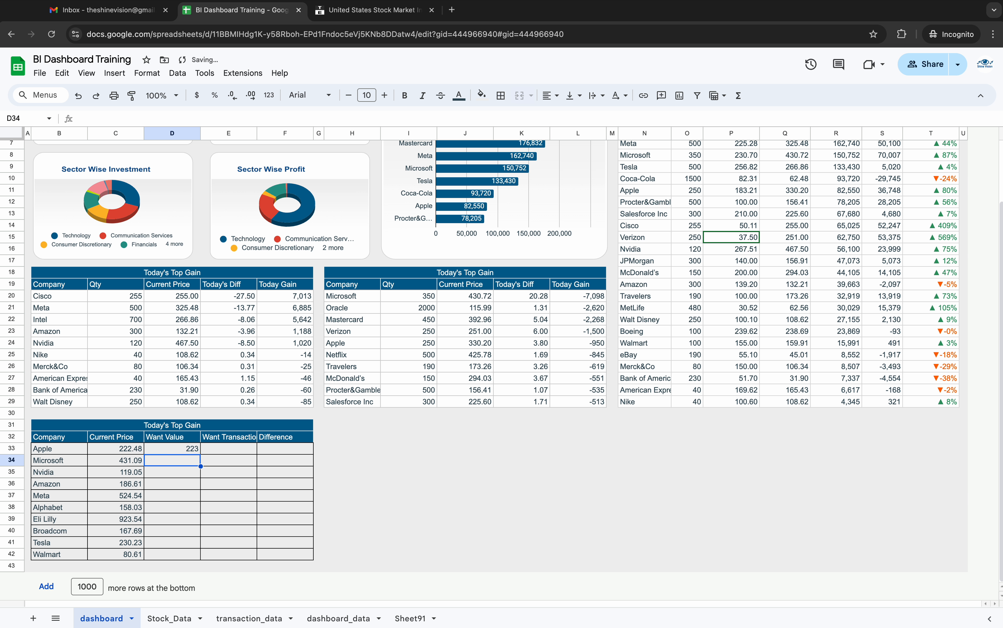
pyautogui.write('431')
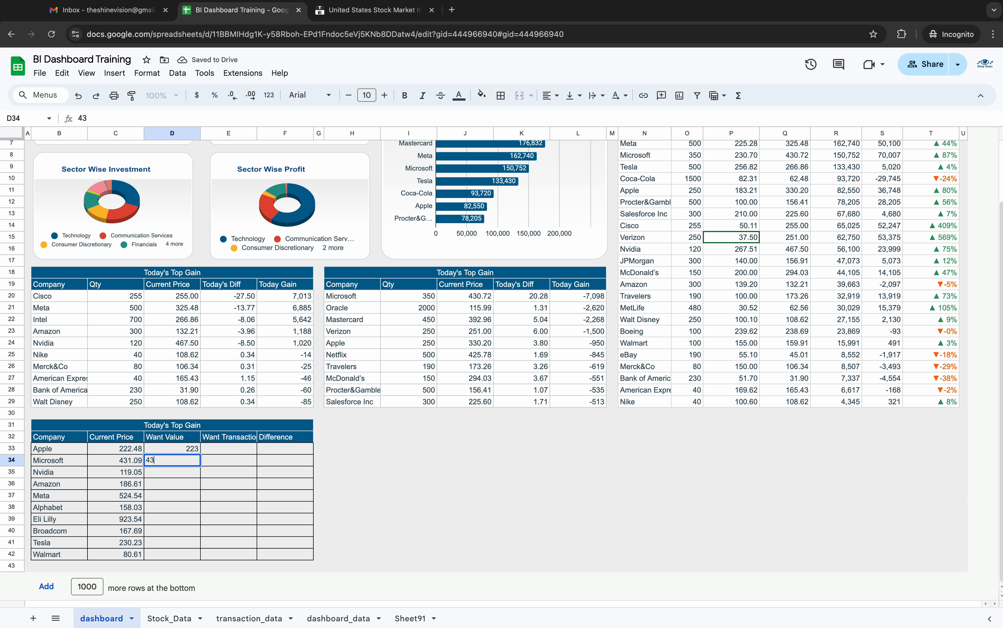
pyautogui.press('Return')
pyautogui.write('120')
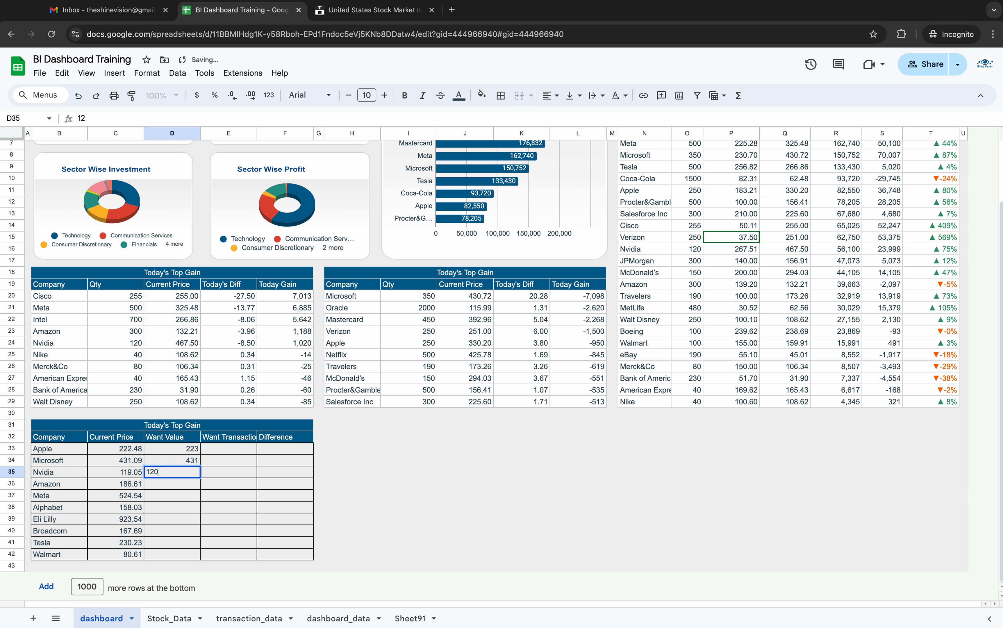
pyautogui.press('Return')
pyautogui.write('186')
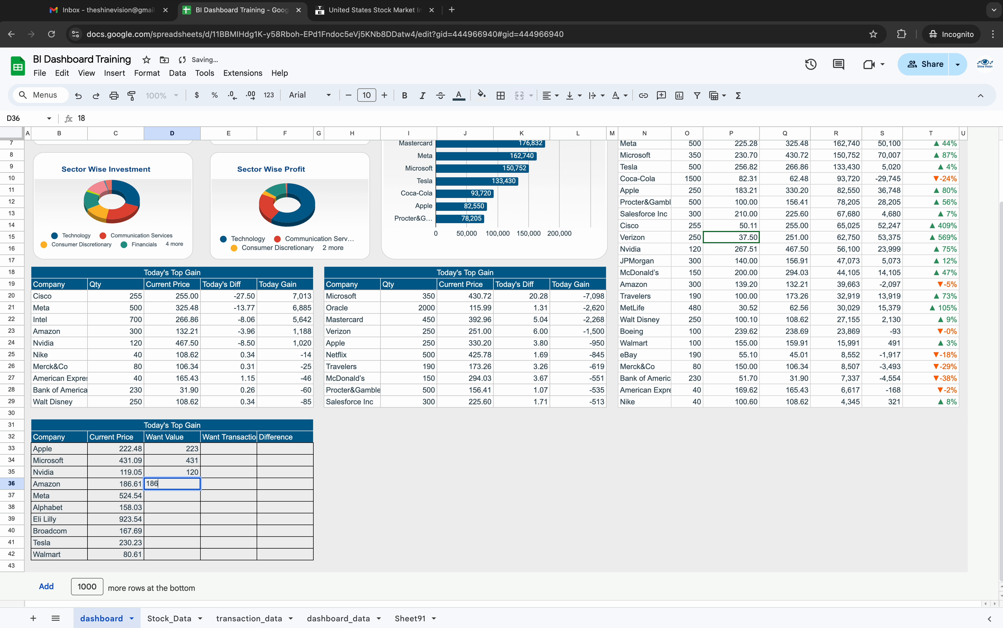
pyautogui.press('Return')
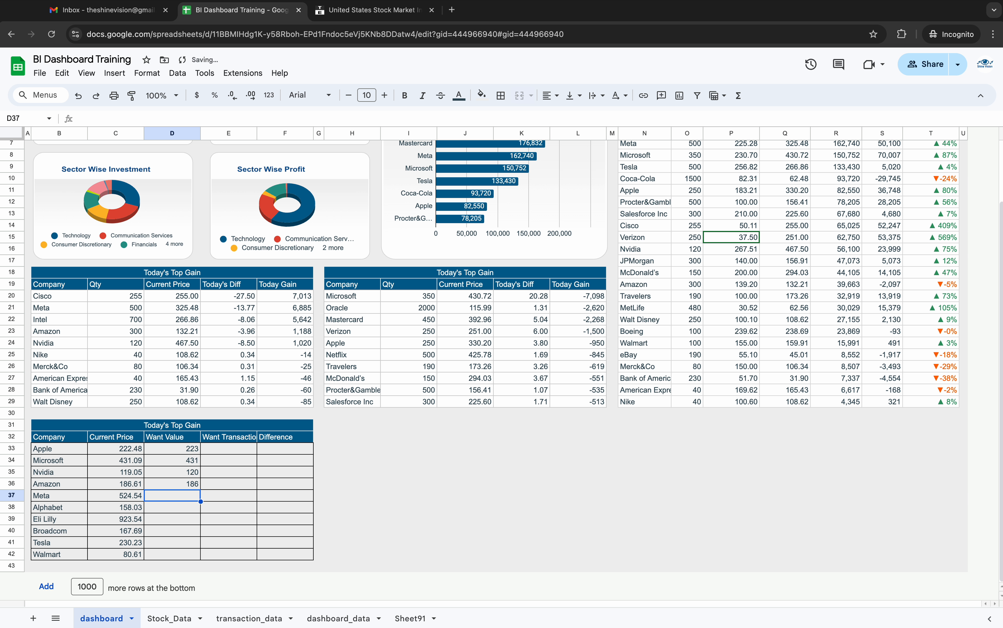
pyautogui.write('508')
pyautogui.press('Return')
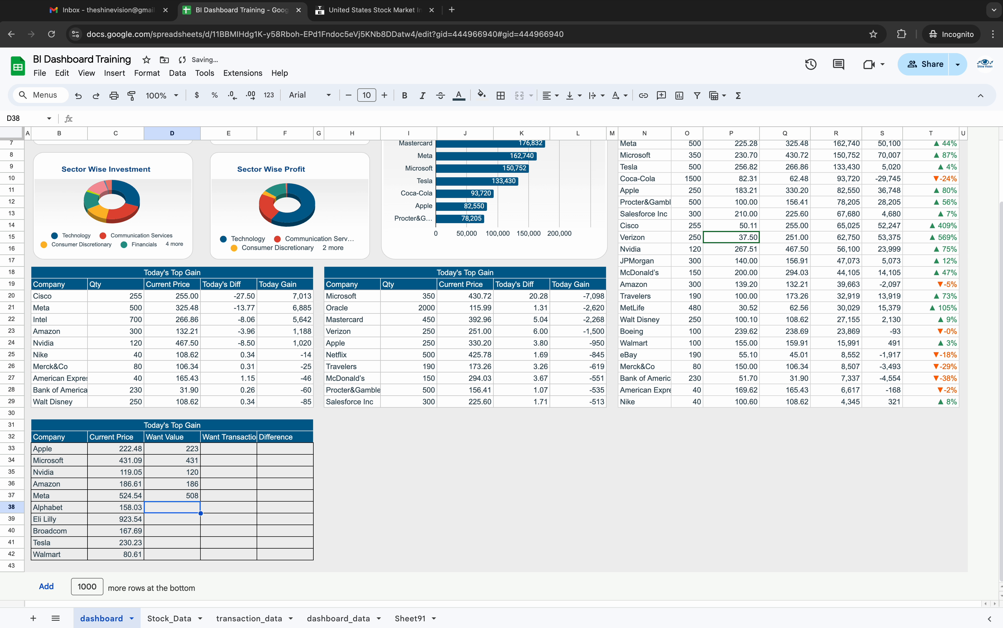
# Enter want values 150, 925, 167, 227 and 77 for Alphabet, Eli Lilly, Broadcom, Tesla and Walmart in D38:D42
pyautogui.write('150')
pyautogui.press('Return')
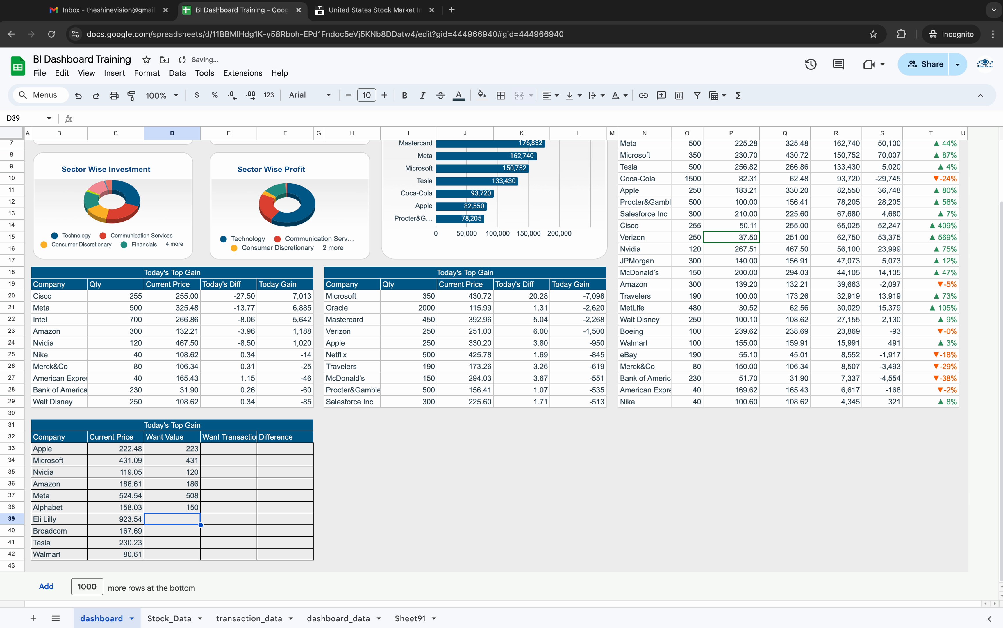
pyautogui.write('925')
pyautogui.press('Return')
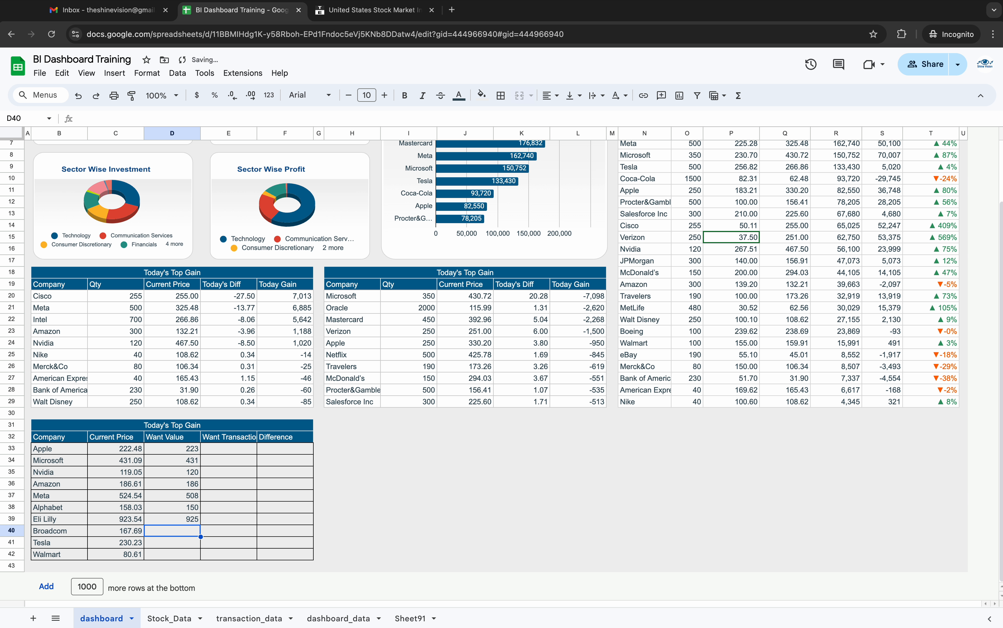
pyautogui.write('167')
pyautogui.press('Return')
pyautogui.write('227')
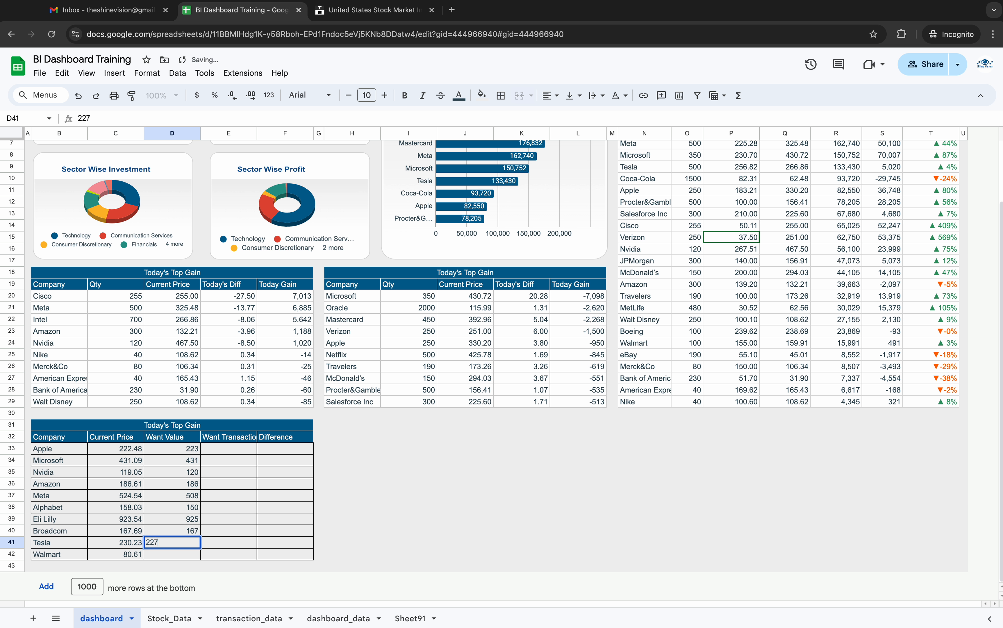
pyautogui.press('Return')
pyautogui.write('77')
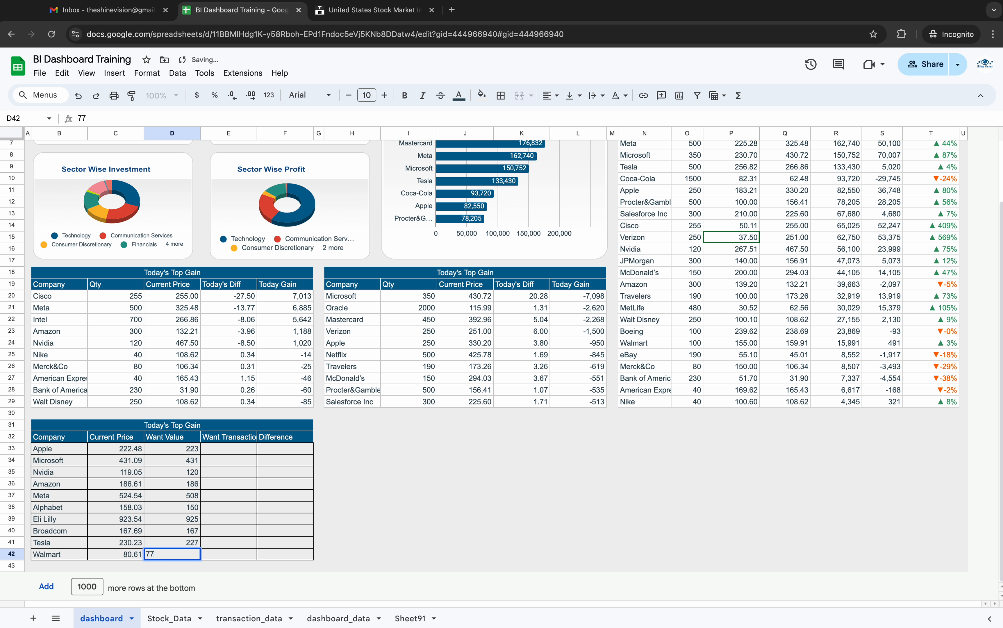
# Enter the want transactions Buy for Apple, Buy for Microsoft and Sell for Nvidia in E33:E35
pyautogui.click(215, 448)
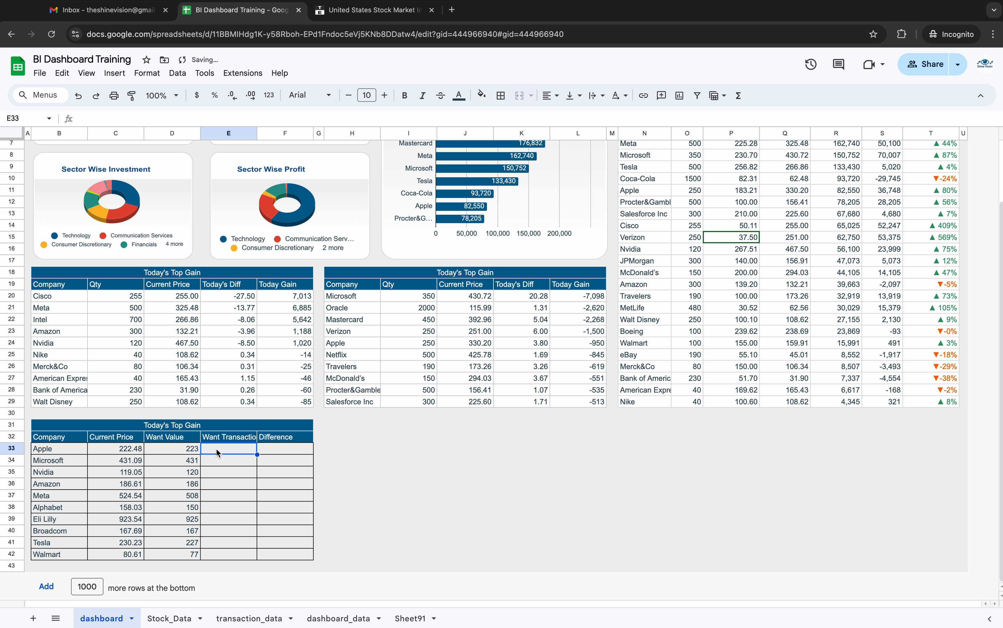
pyautogui.write('Buy')
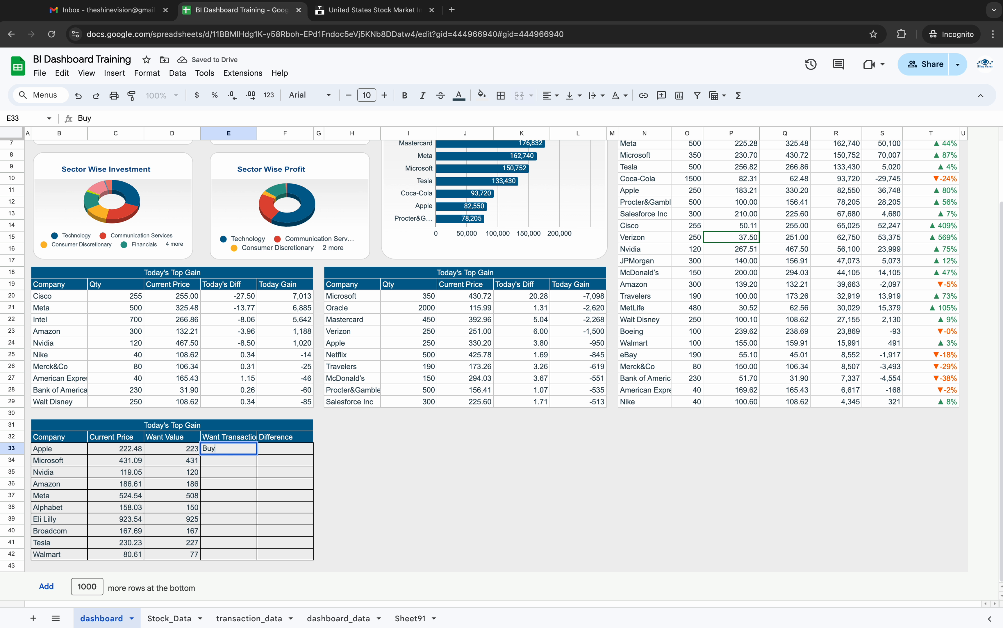
pyautogui.press('Return')
pyautogui.write('B')
pyautogui.press('Return')
pyautogui.write('Sell')
pyautogui.press('Return')
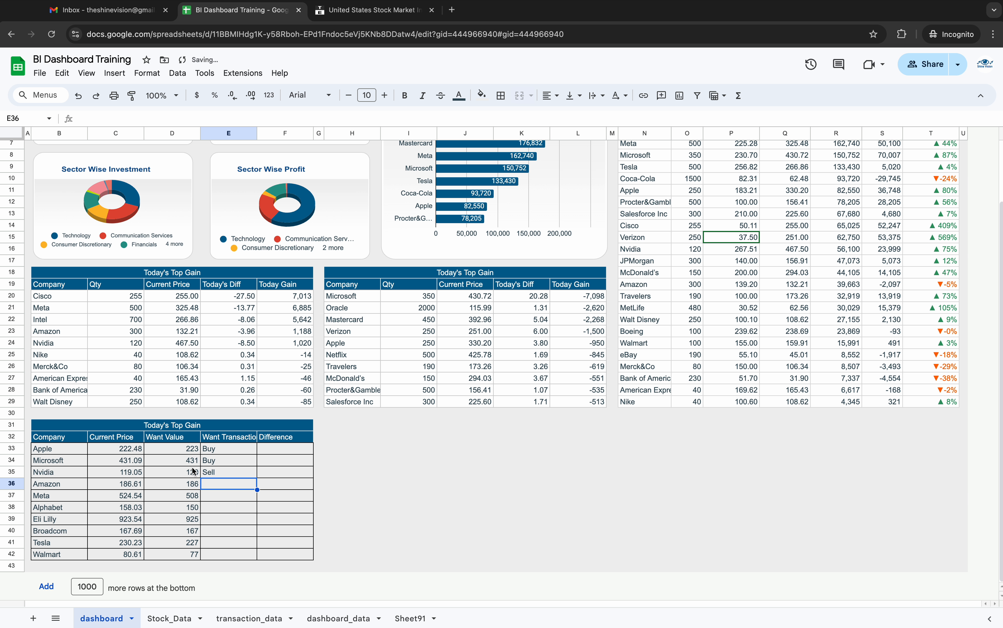
pyautogui.click(226, 449)
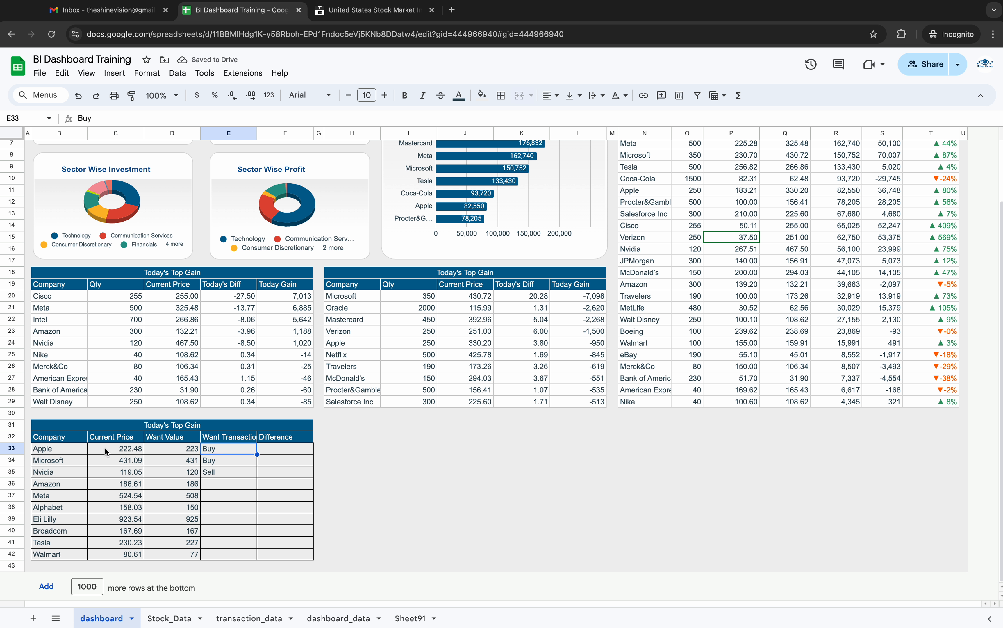
pyautogui.click(182, 449)
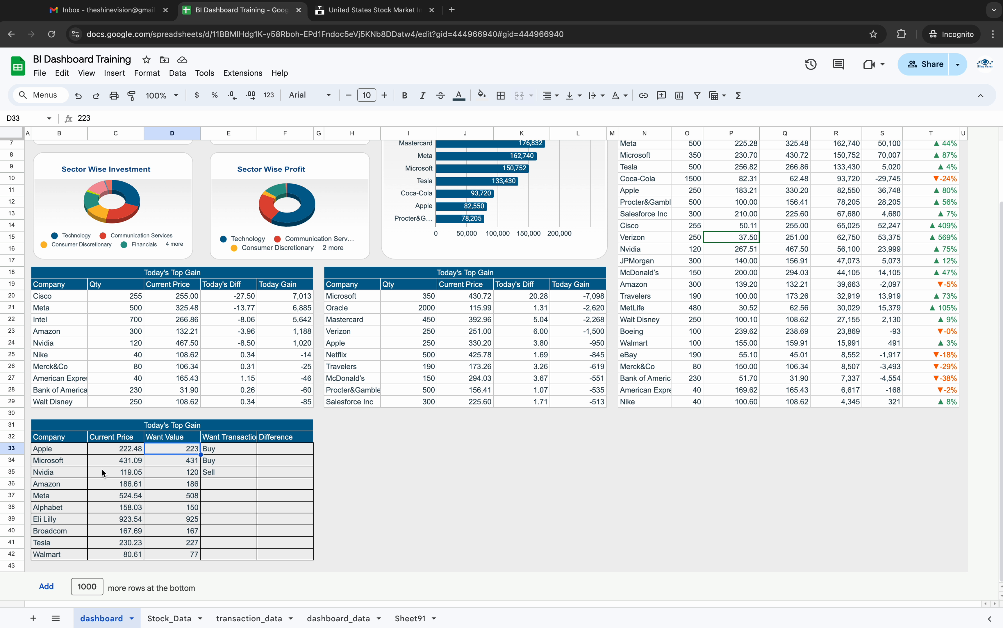
pyautogui.click(185, 461)
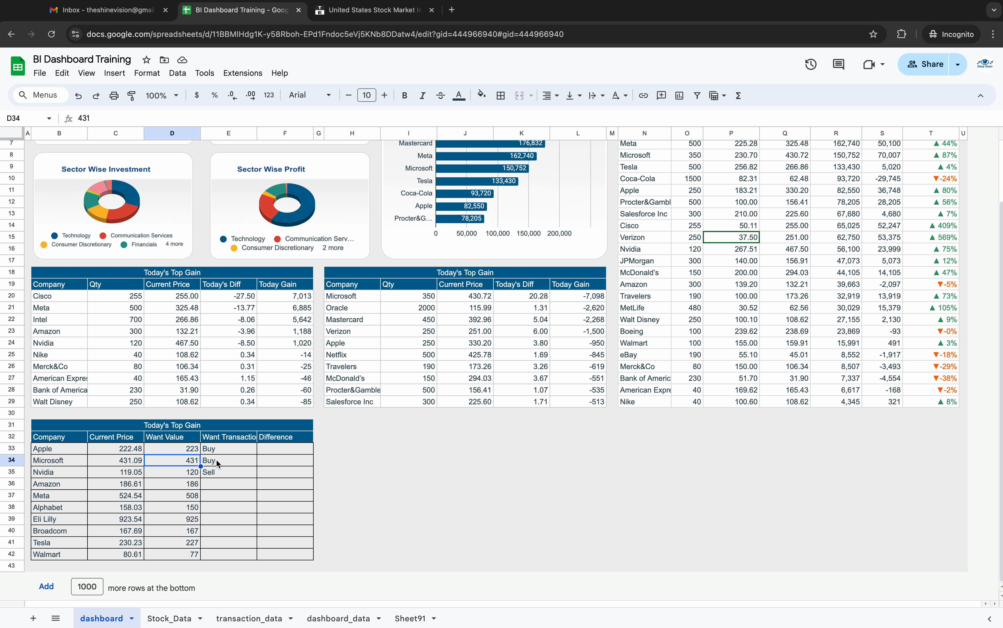
pyautogui.click(217, 460)
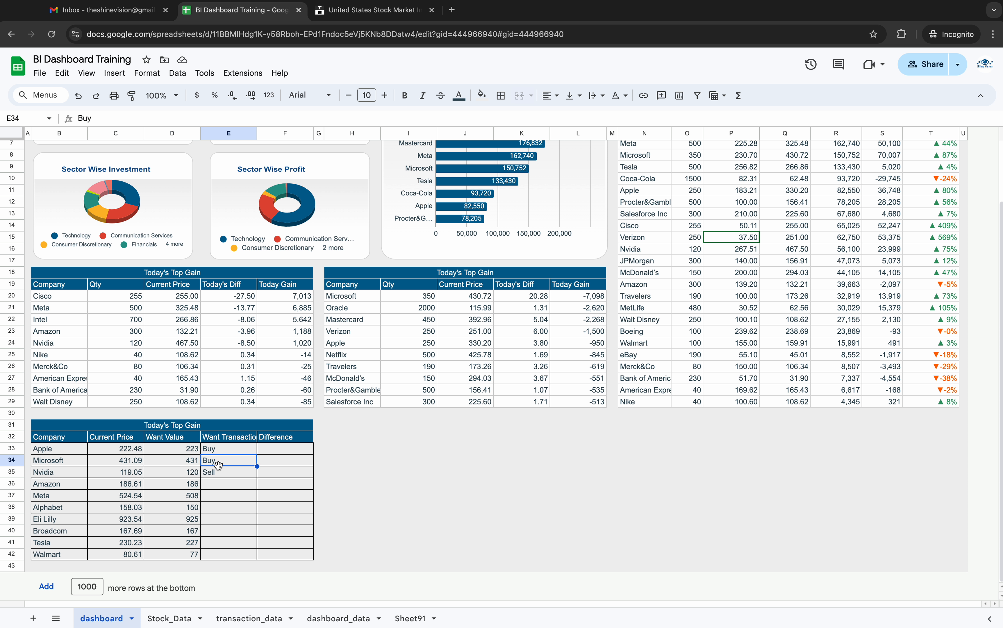
# Enter the want transactions Buy, Sell, Buy and Sell for Amazon, Meta, Alphabet and Eli Lilly in E36:E39
pyautogui.click(217, 485)
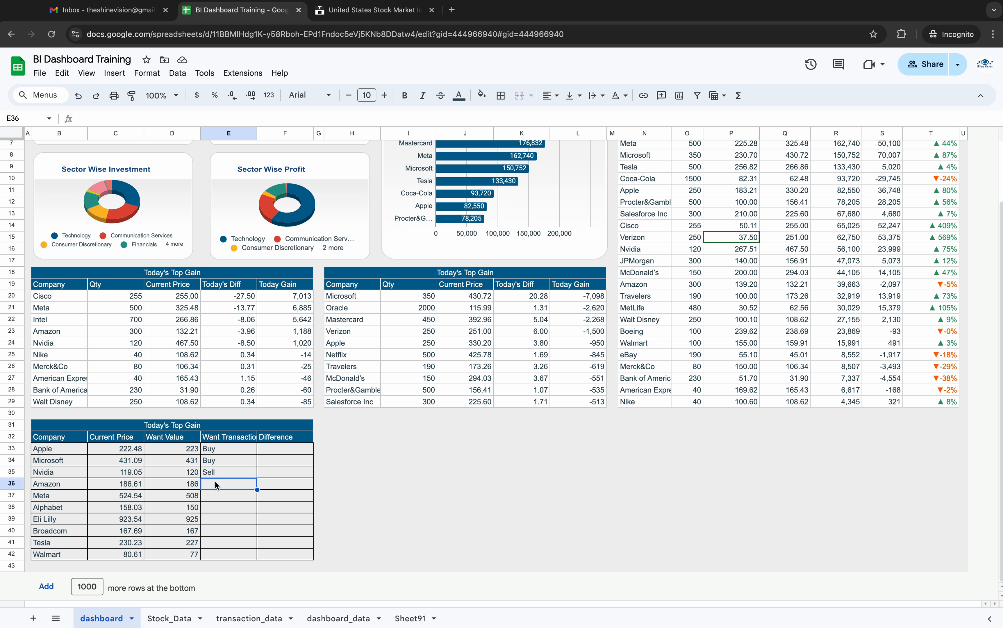
pyautogui.write('B')
pyautogui.press('Return')
pyautogui.write('Sell')
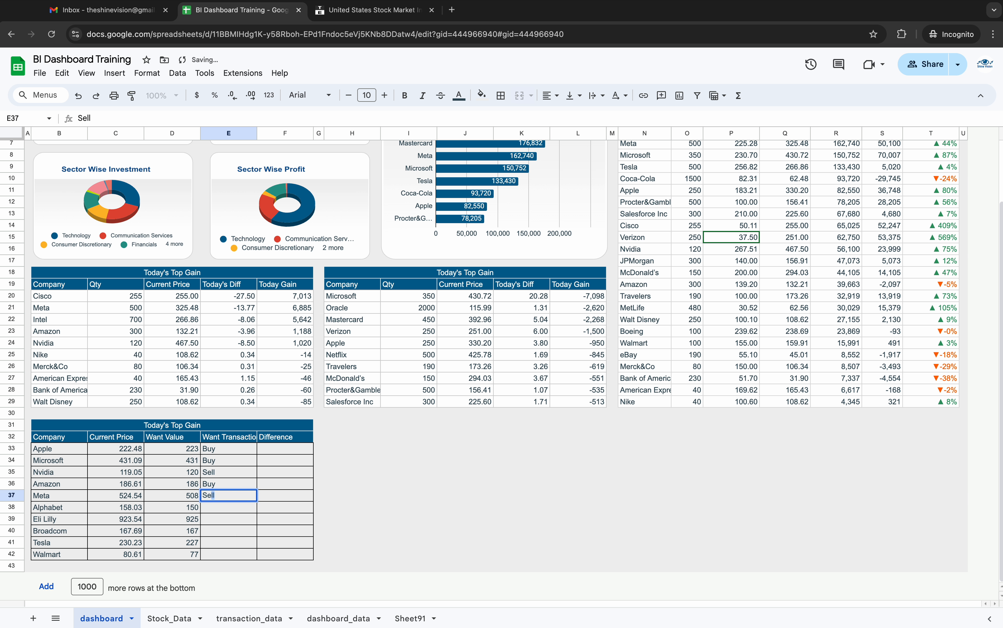
pyautogui.press('Return')
pyautogui.write('Buy')
pyautogui.press('Return')
pyautogui.write('Sell')
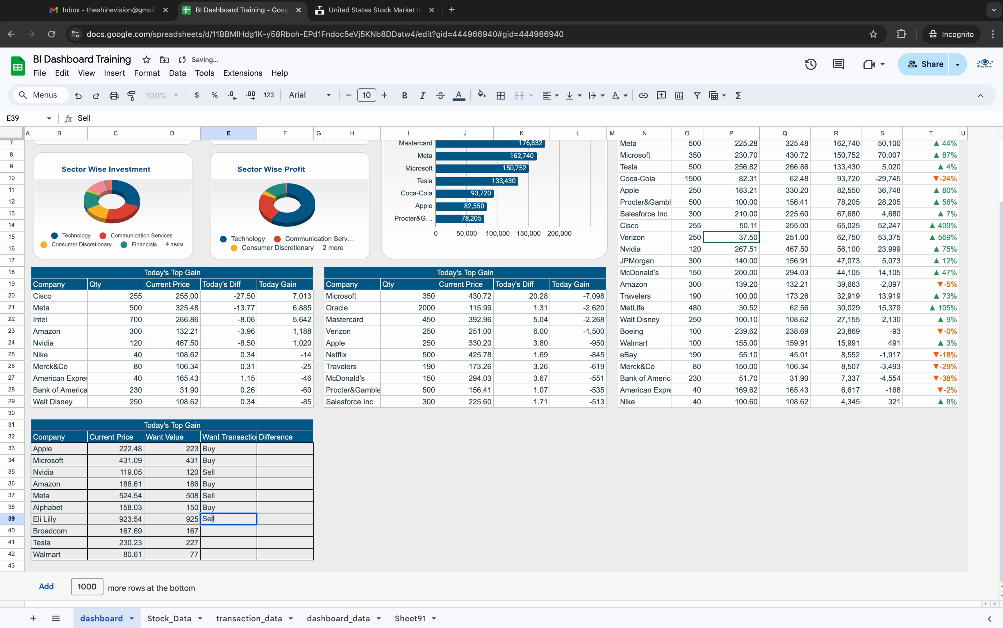
pyautogui.press('Return')
# Enter the want transactions Buy for Broadcom and Sell for both Tesla and Walmart in E40:E42
pyautogui.write('Buy')
pyautogui.press('Return')
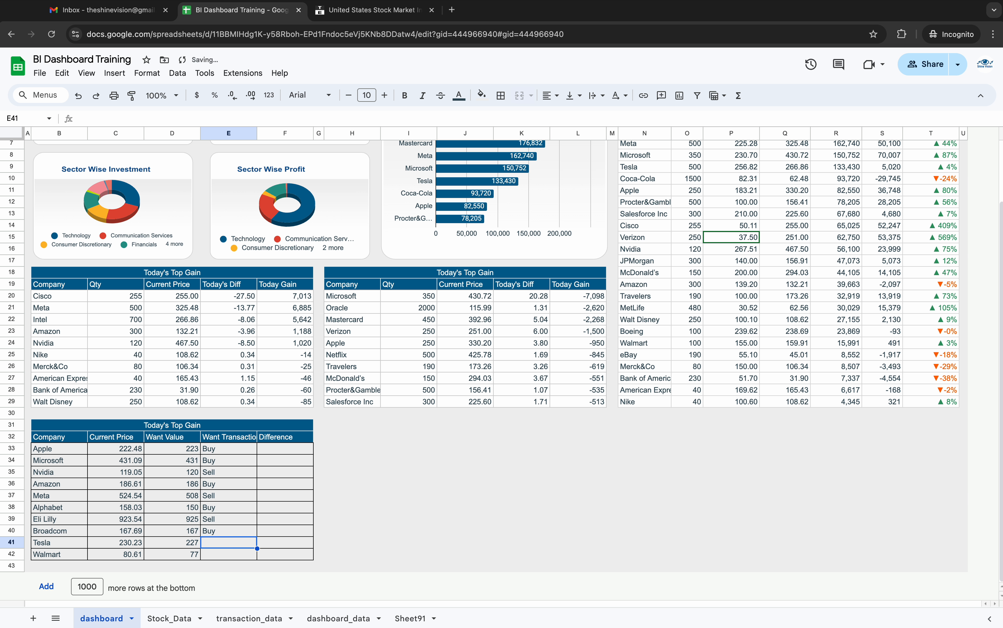
pyautogui.write('S')
pyautogui.press('Return')
pyautogui.write('S')
pyautogui.press('Return')
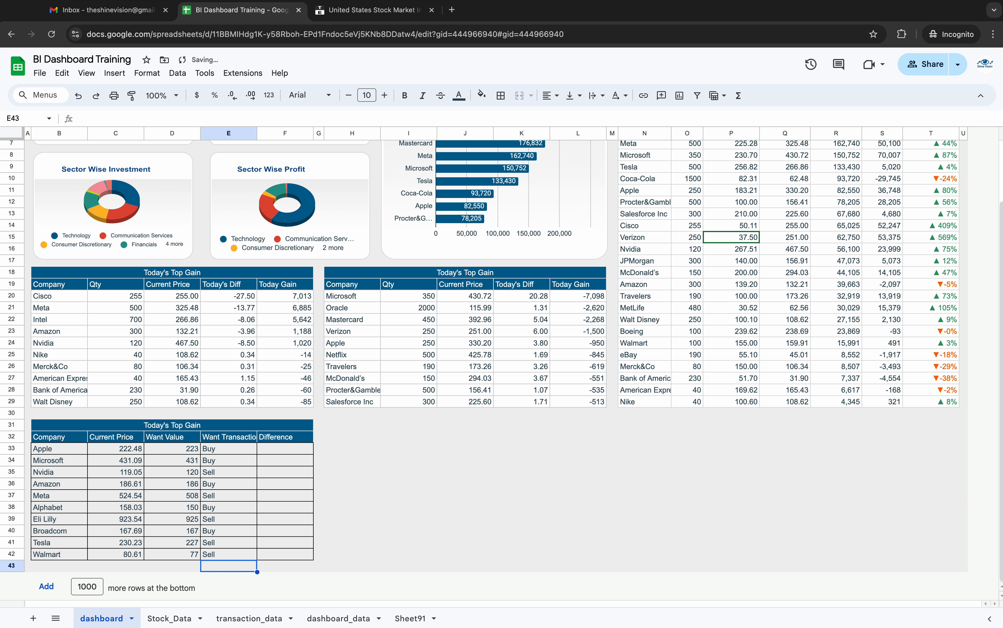
pyautogui.moveTo(181, 449); pyautogui.dragTo(223, 553)
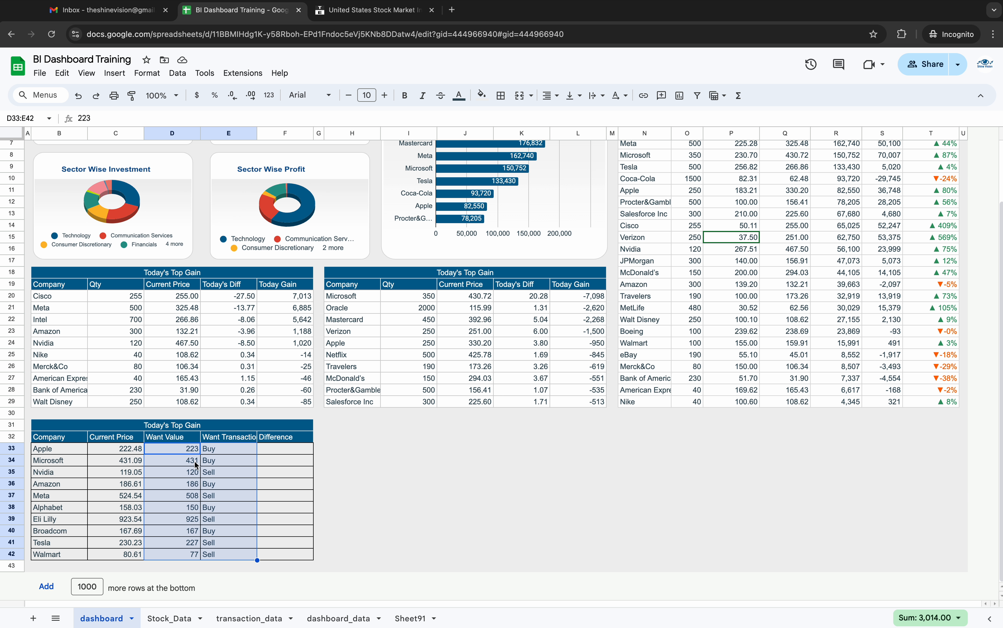
pyautogui.click(191, 473)
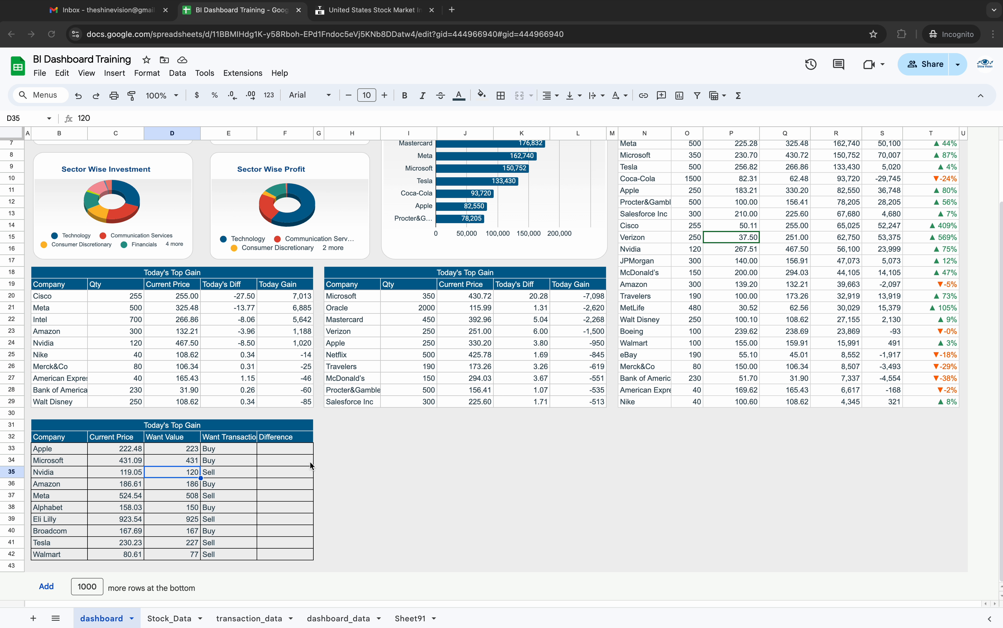
# Enter =if(E33="Buy",D33-C33,C33-D33) in F33 as Apple's difference formula
pyautogui.doubleClick(281, 449)
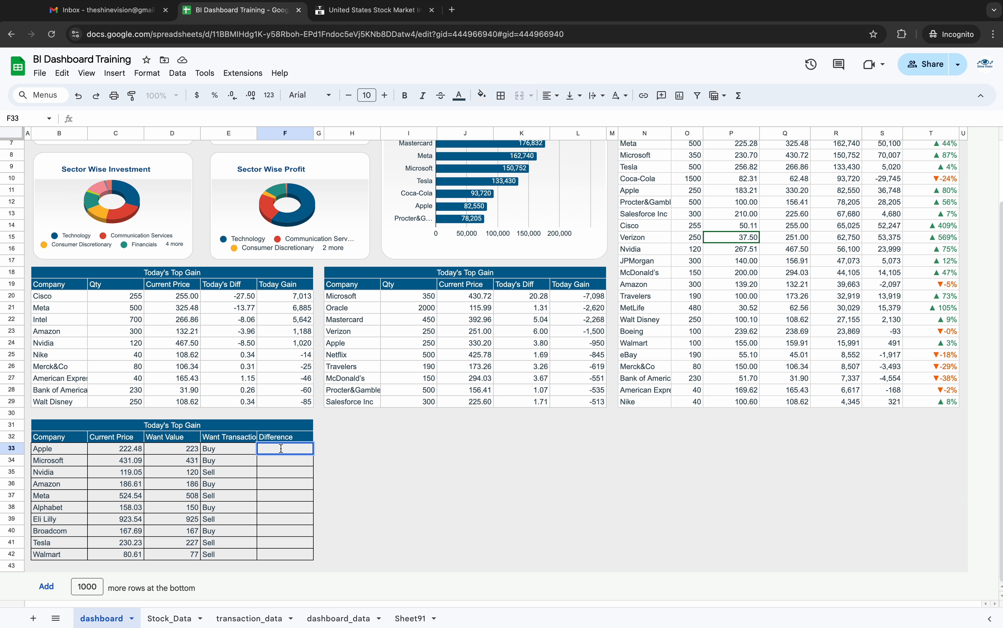
pyautogui.write('=if(')
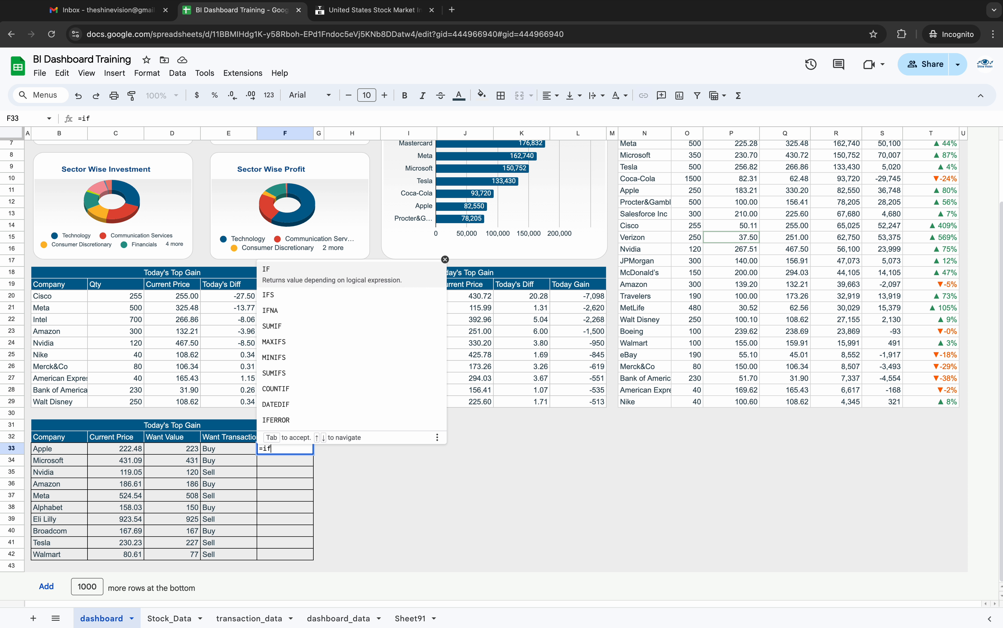
pyautogui.click(214, 449)
pyautogui.write('="Buy"')
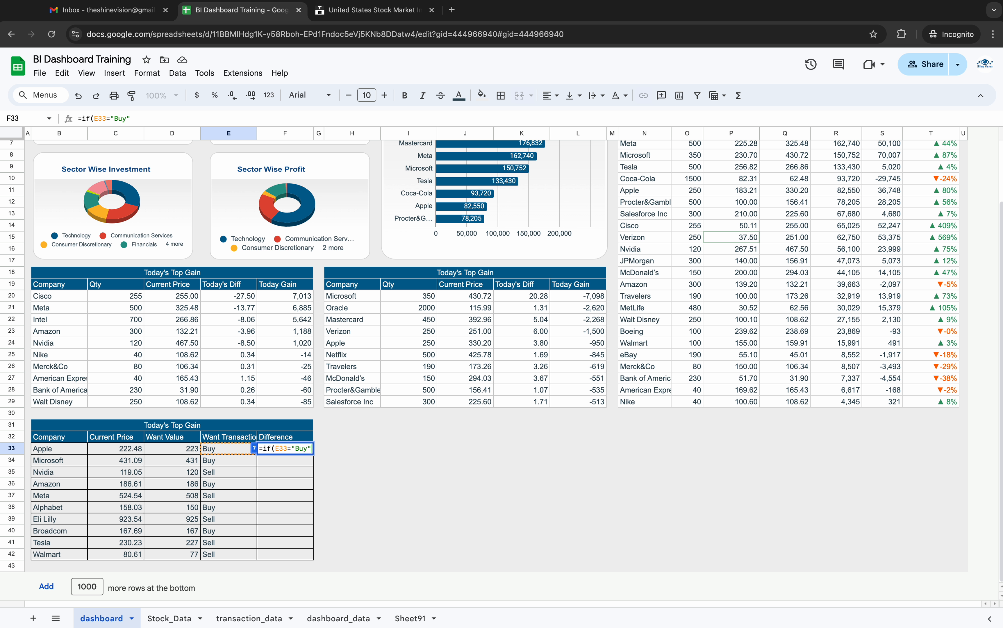
pyautogui.write(',')
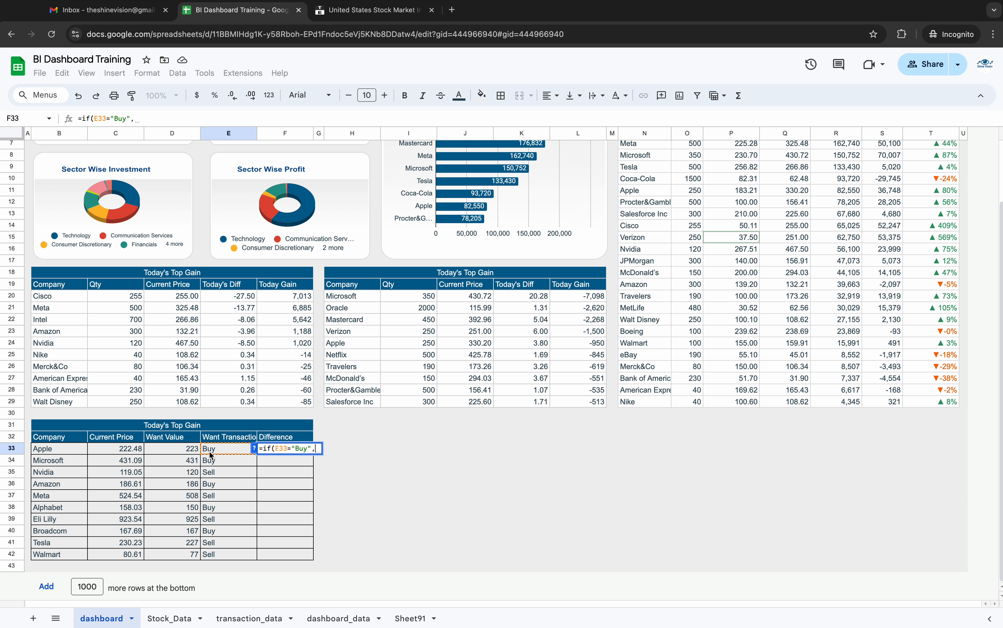
pyautogui.click(167, 449)
pyautogui.write('-')
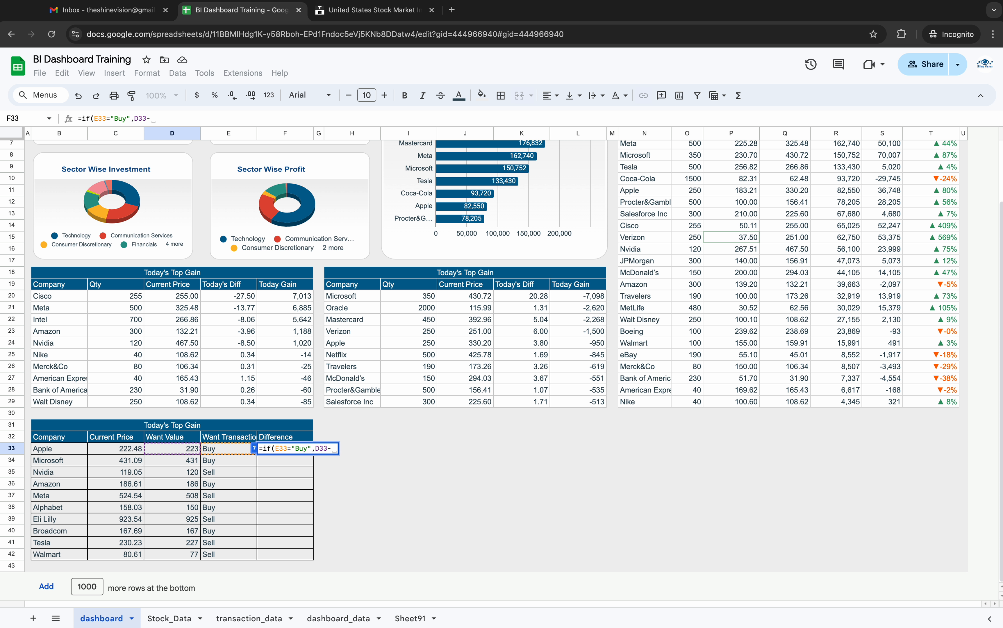
pyautogui.click(129, 452)
pyautogui.write(',')
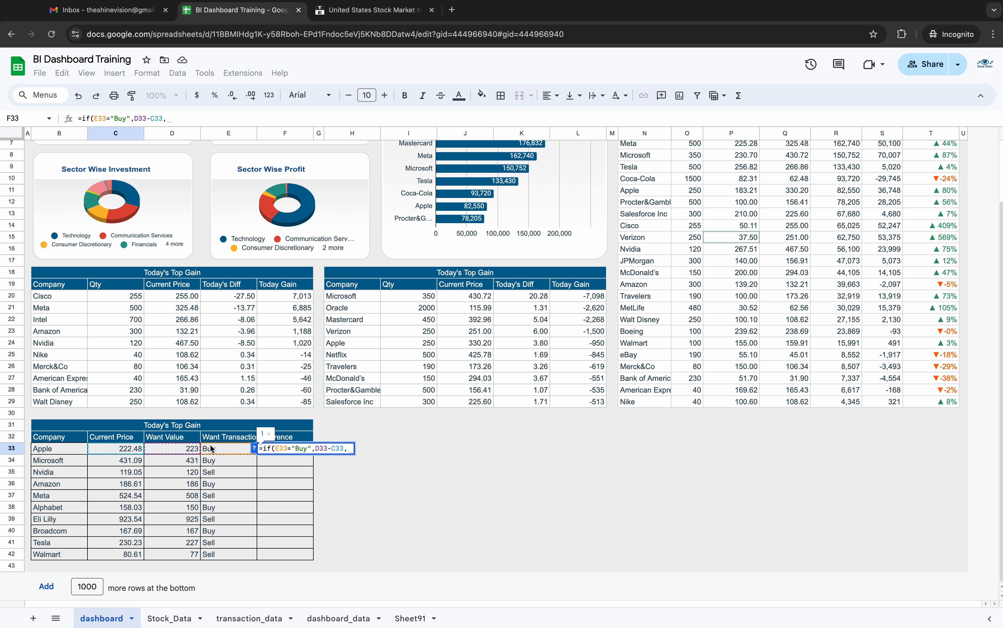
pyautogui.write('C33-D')
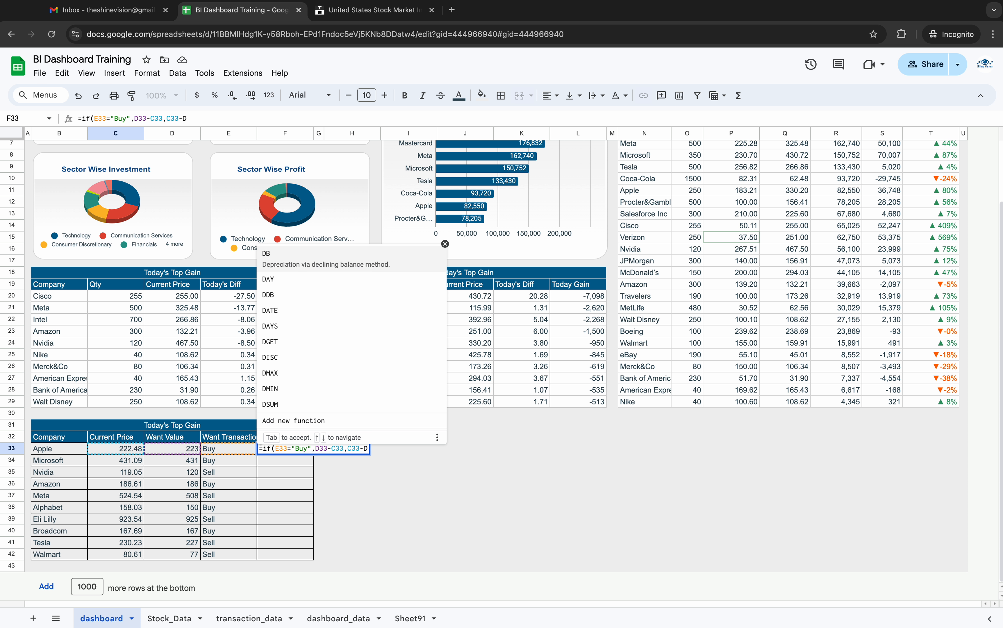
pyautogui.write('33')
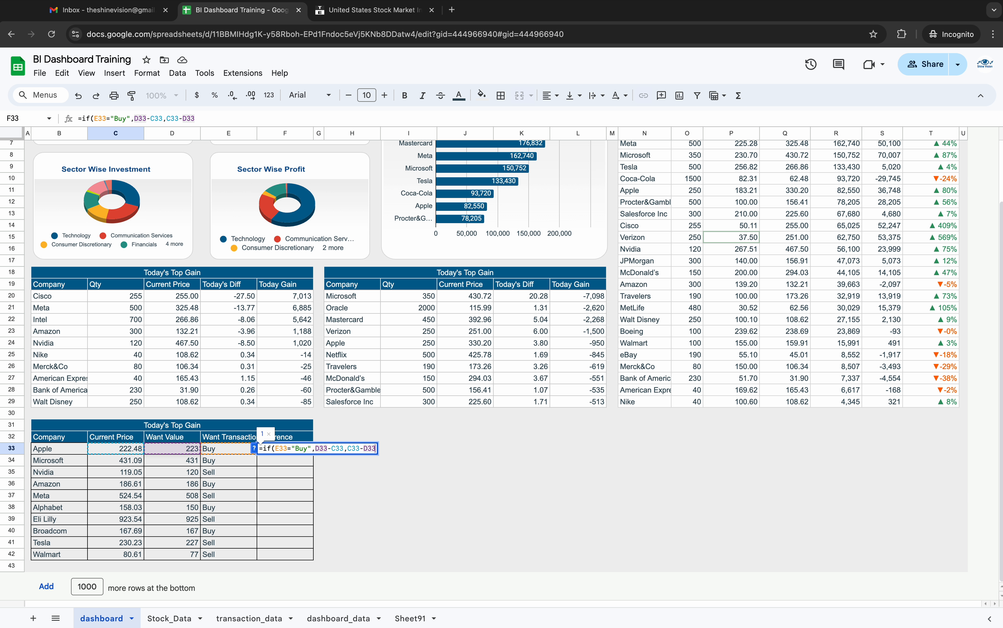
pyautogui.press('Return')
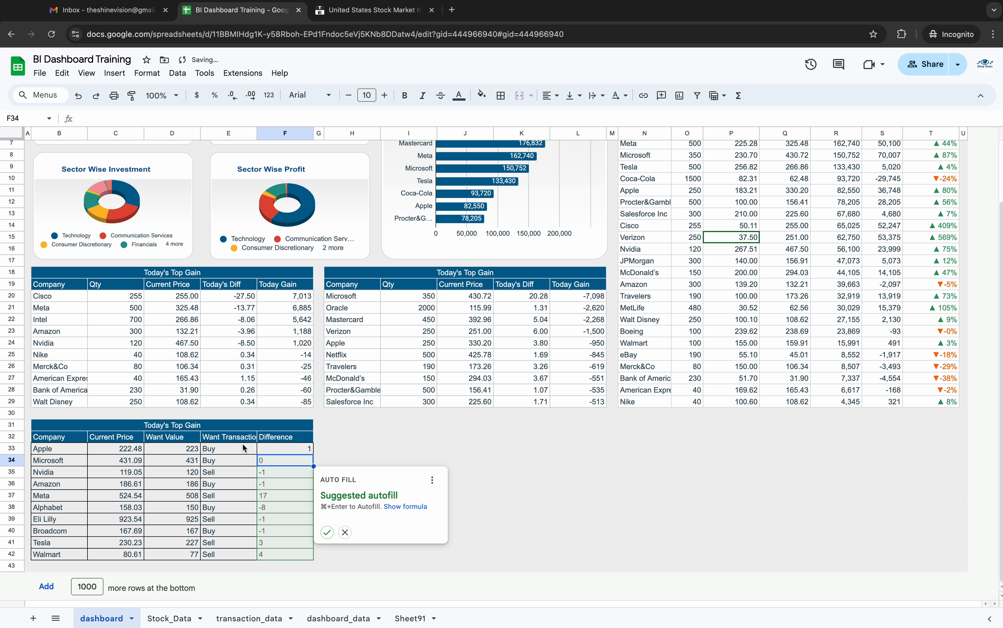
# Accept the suggested autofill of the difference formula for F34:F42 and format F33:F42 to two decimal places
pyautogui.click(327, 534)
pyautogui.moveTo(297, 450); pyautogui.dragTo(297, 555)
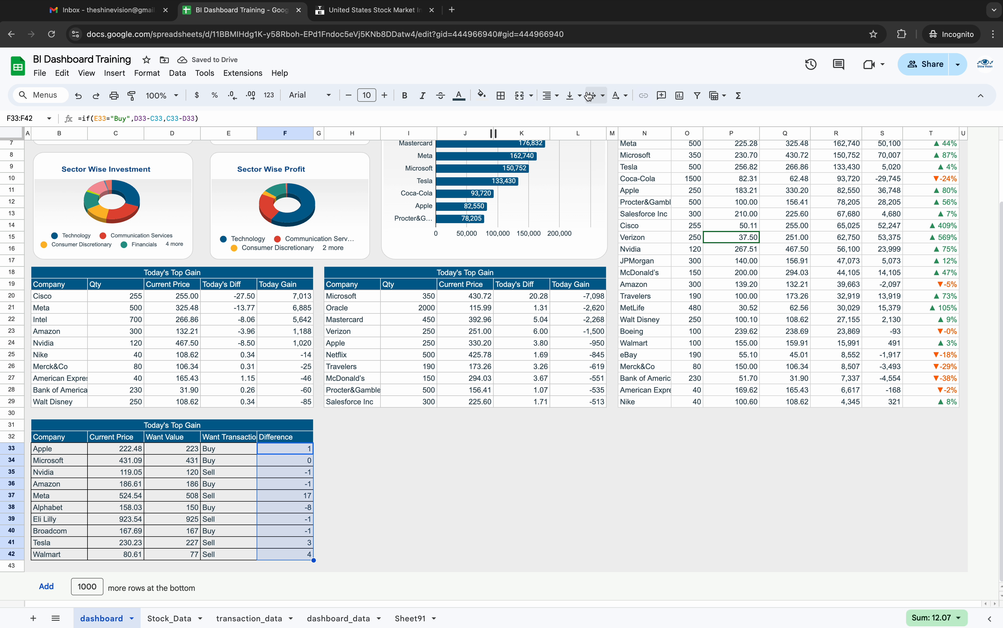
pyautogui.click(253, 96)
pyautogui.click(252, 96)
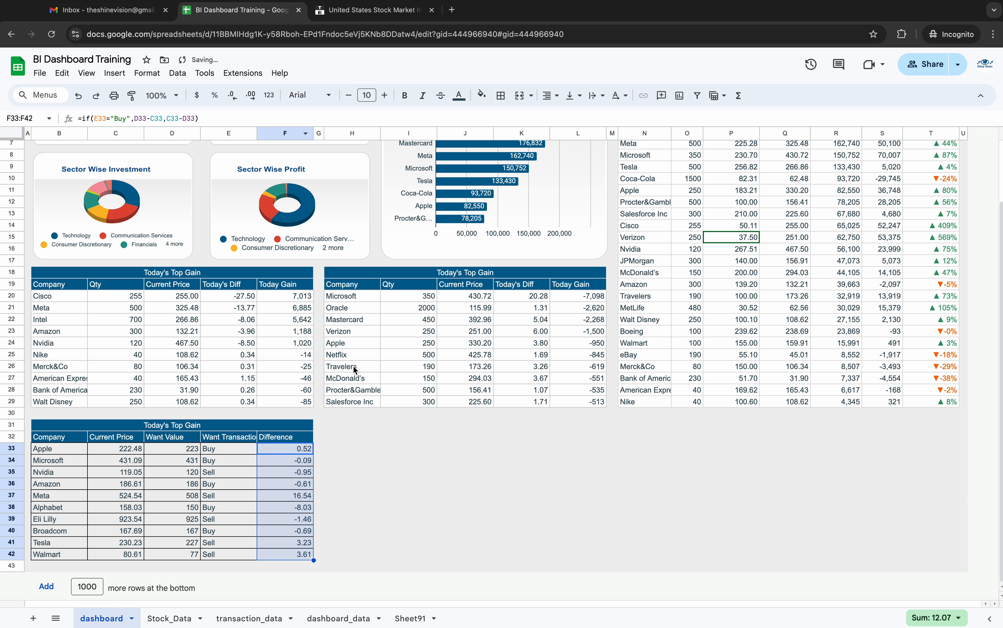
# Examine the want values and differences for Apple and Meta, along with the difference formula in F33
pyautogui.click(339, 487)
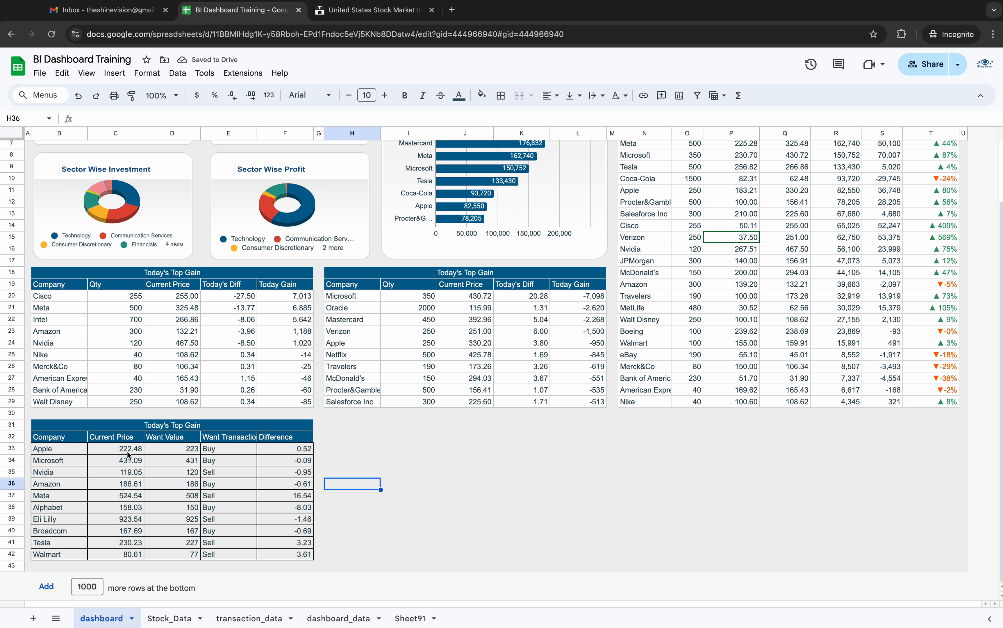
pyautogui.click(179, 448)
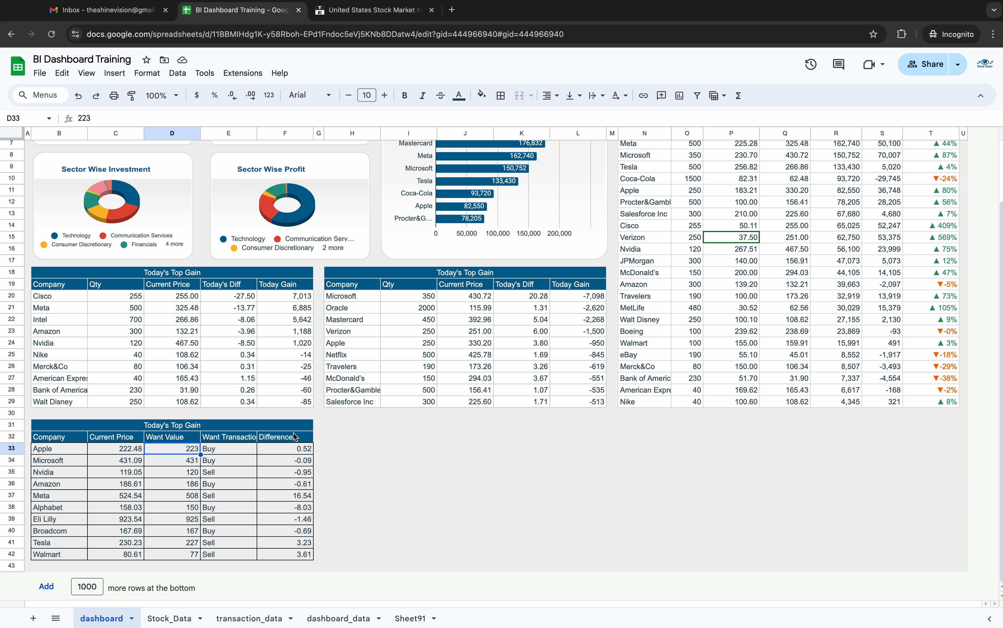
pyautogui.click(292, 453)
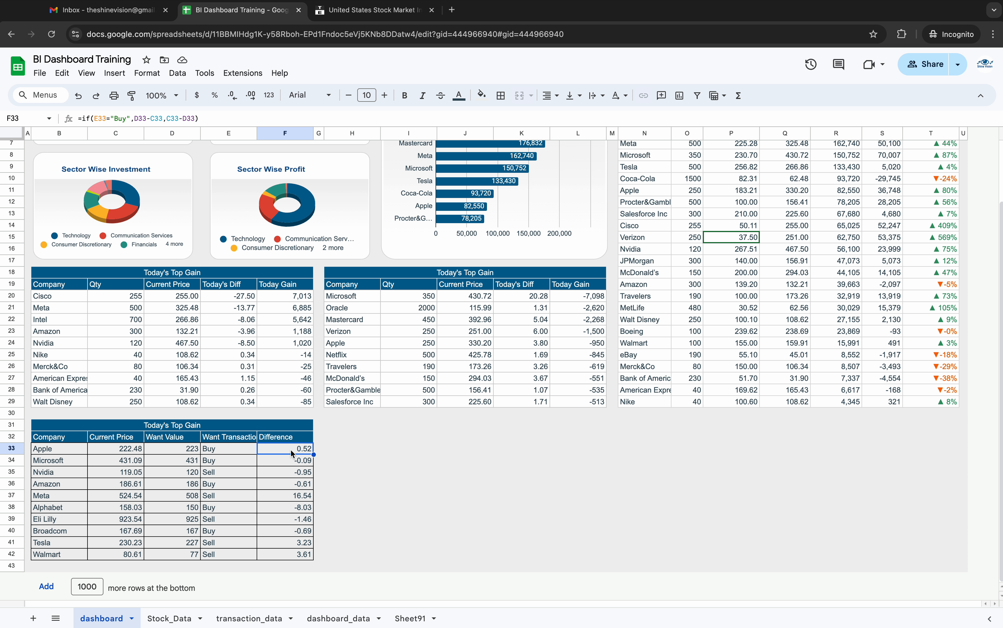
pyautogui.click(290, 497)
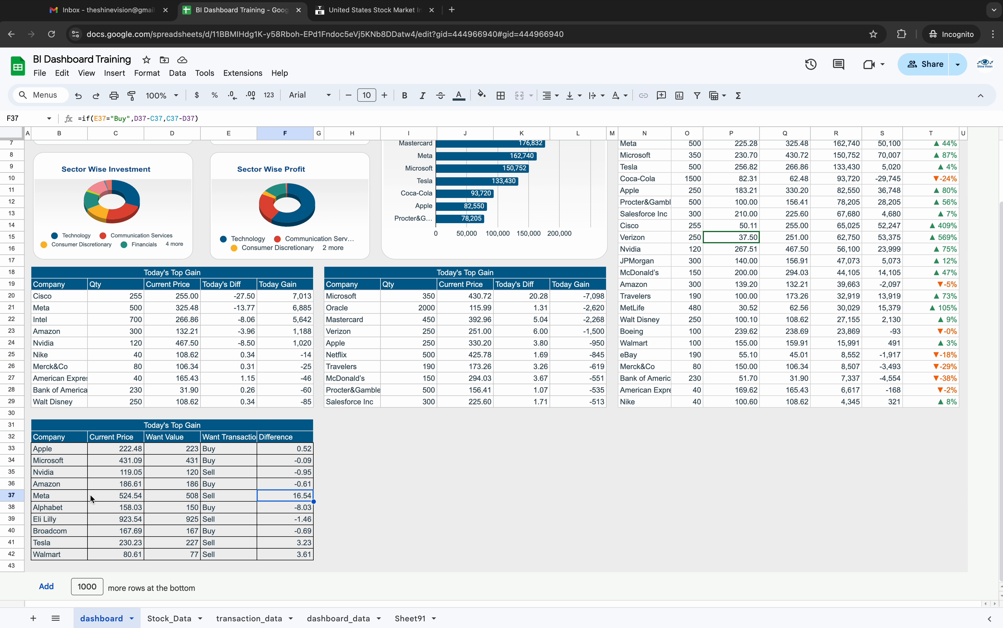
pyautogui.click(195, 497)
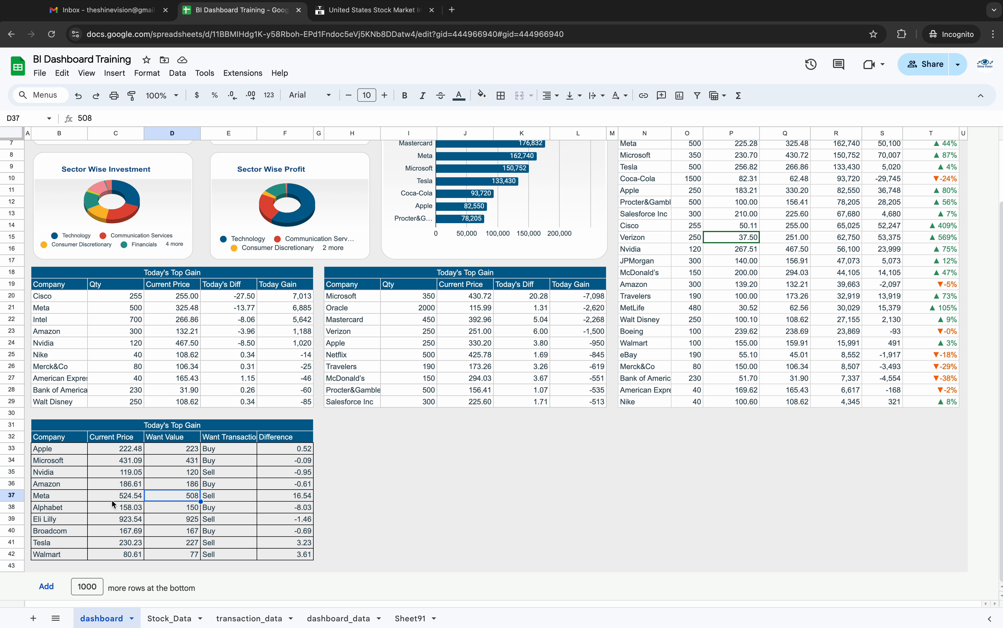
pyautogui.click(293, 499)
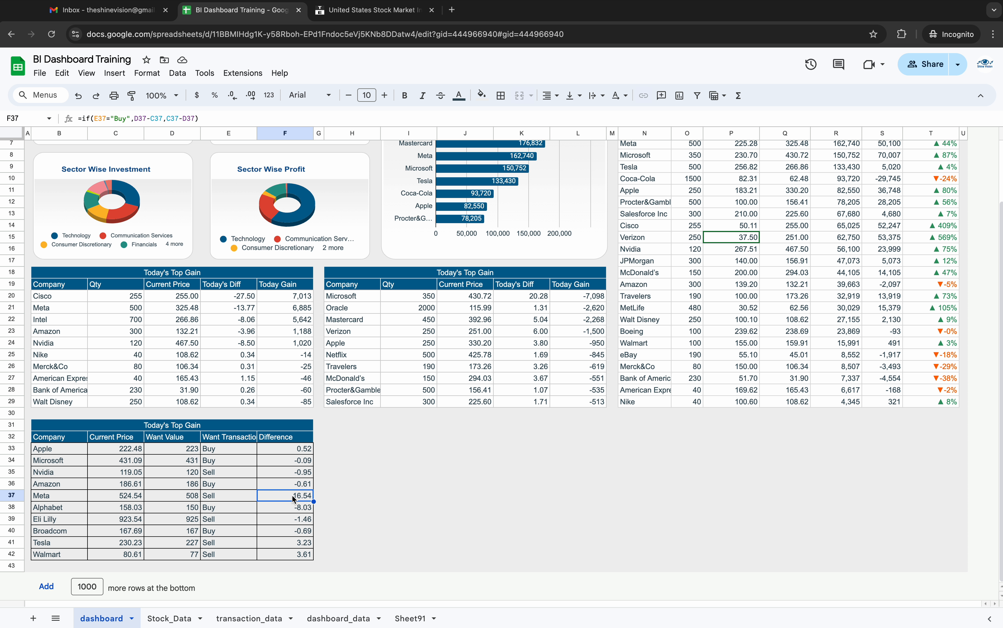
pyautogui.click(302, 454)
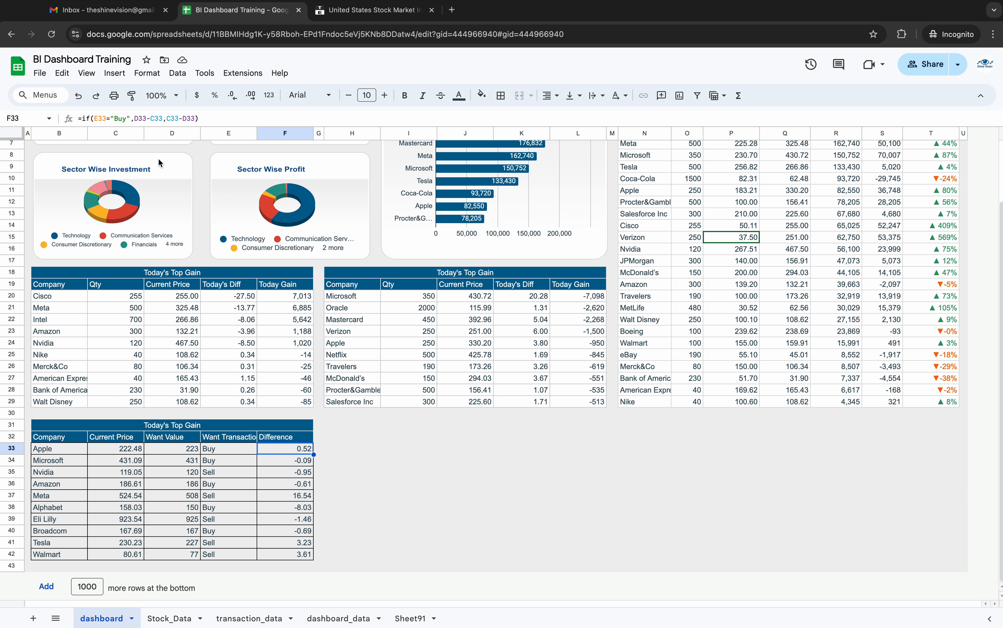
pyautogui.click(136, 118)
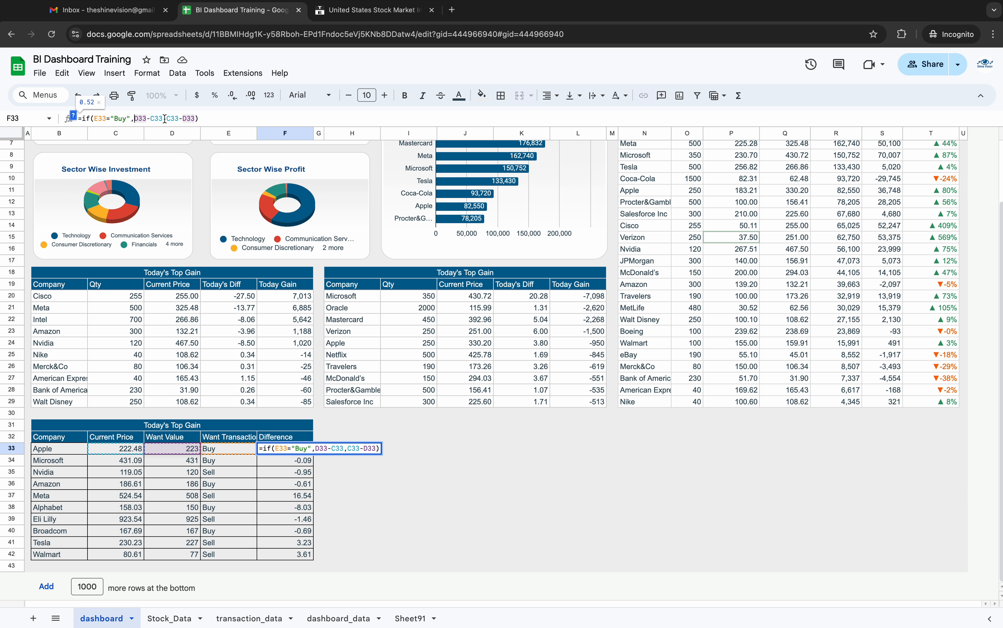
pyautogui.click(278, 469)
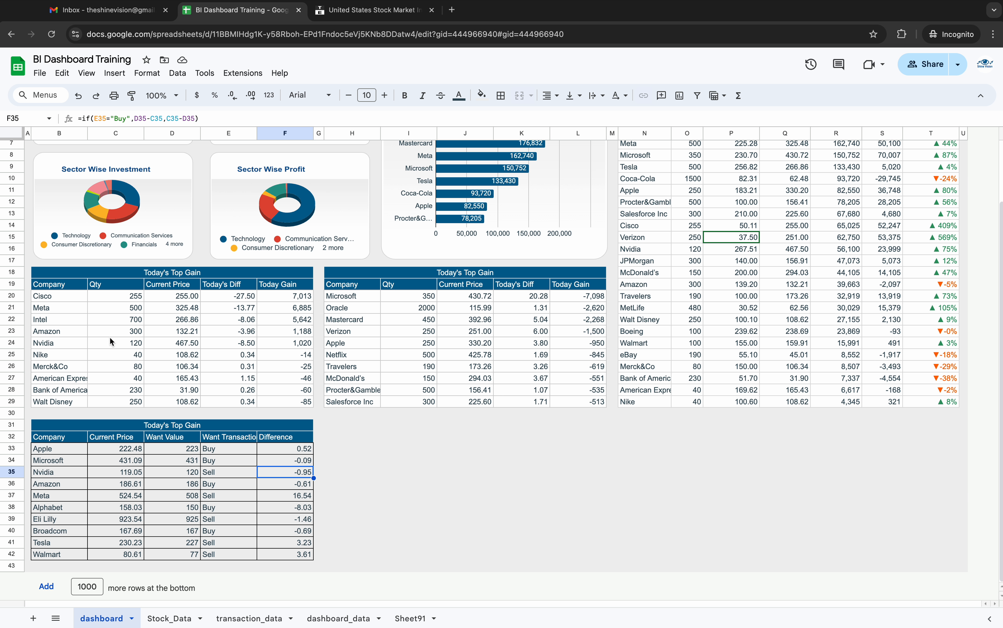
# Copy the formatting of B20 onto the company names in B33:B42 and of D20 onto C33:F42
pyautogui.click(66, 295)
pyautogui.click(132, 95)
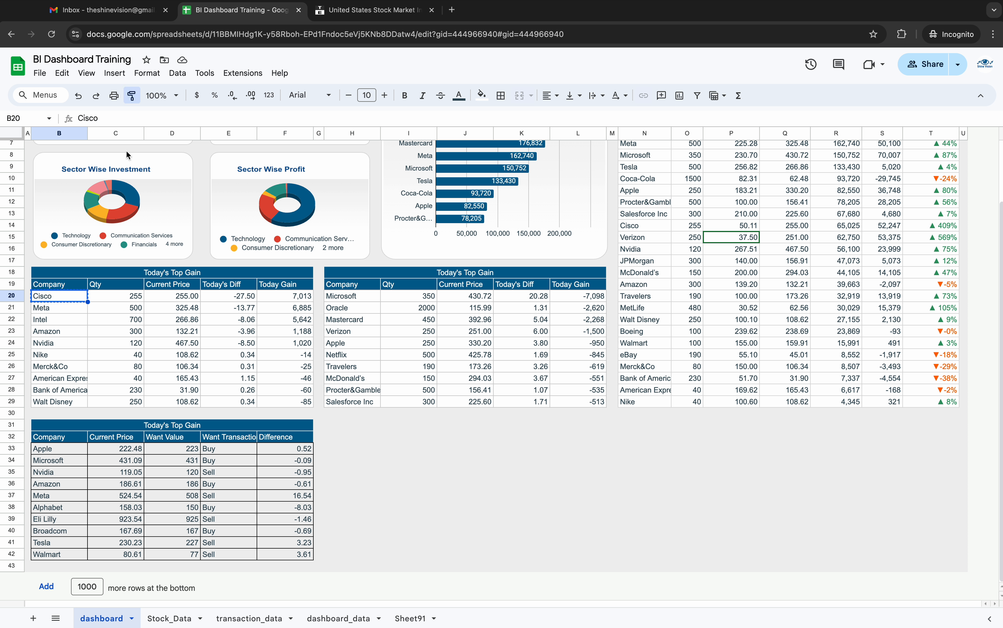
pyautogui.moveTo(74, 451); pyautogui.dragTo(69, 557)
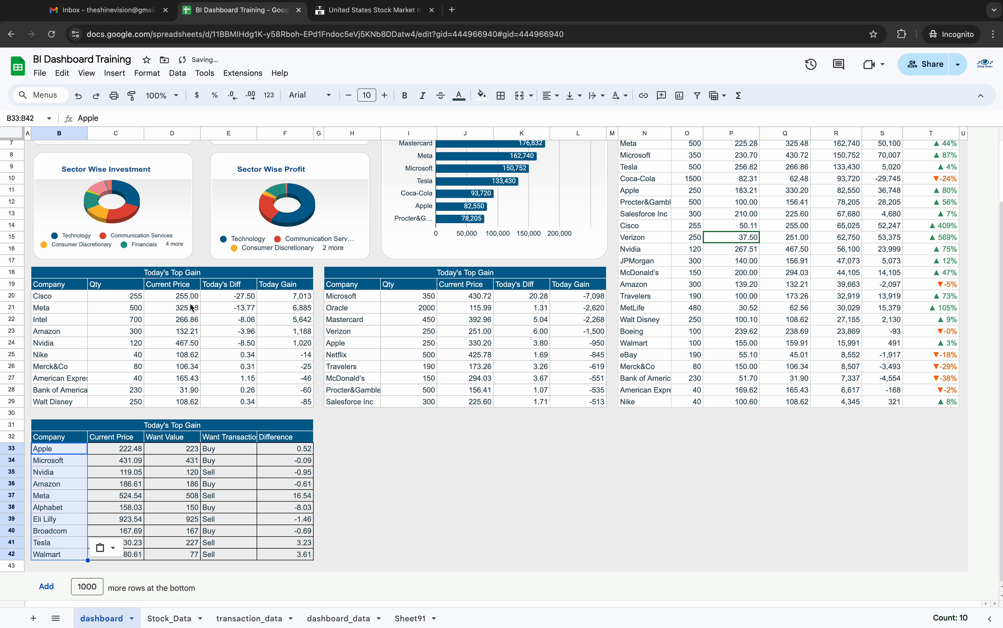
pyautogui.click(184, 297)
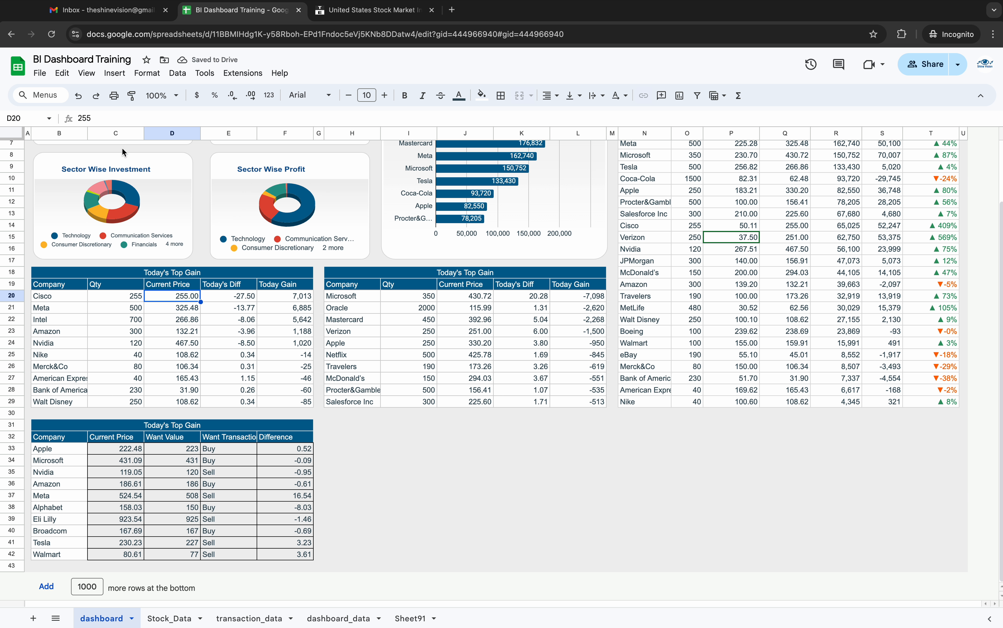
pyautogui.click(132, 95)
pyautogui.moveTo(100, 451); pyautogui.dragTo(286, 554)
pyautogui.click(384, 497)
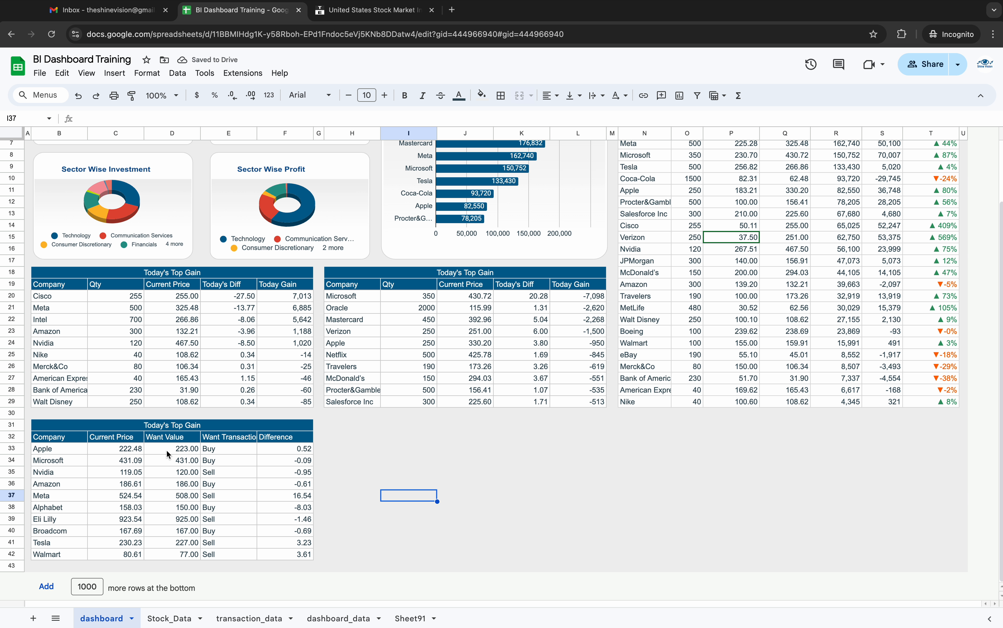
pyautogui.moveTo(168, 453); pyautogui.dragTo(177, 559)
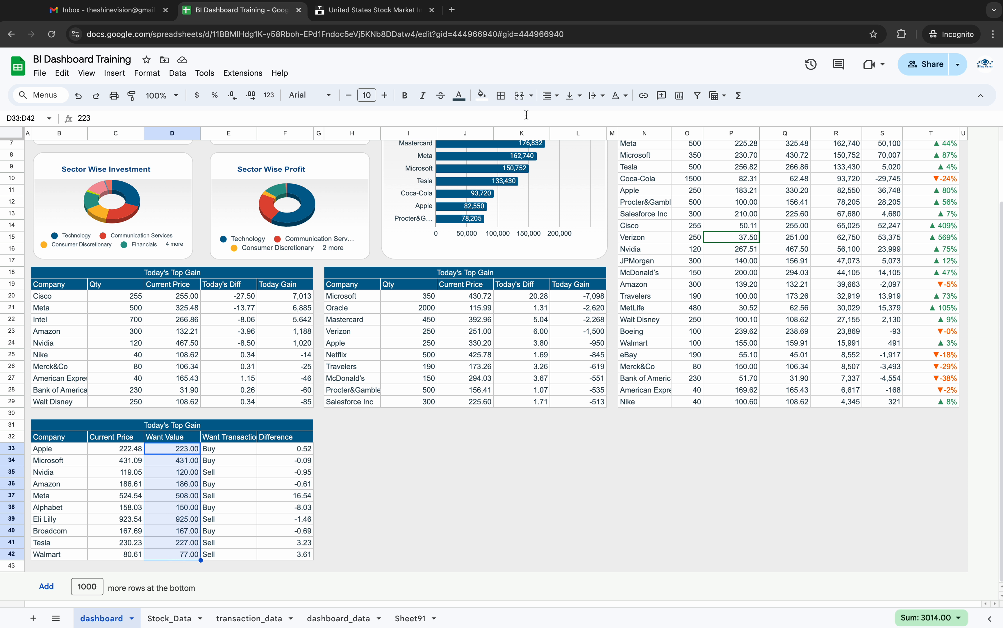
pyautogui.click(281, 487)
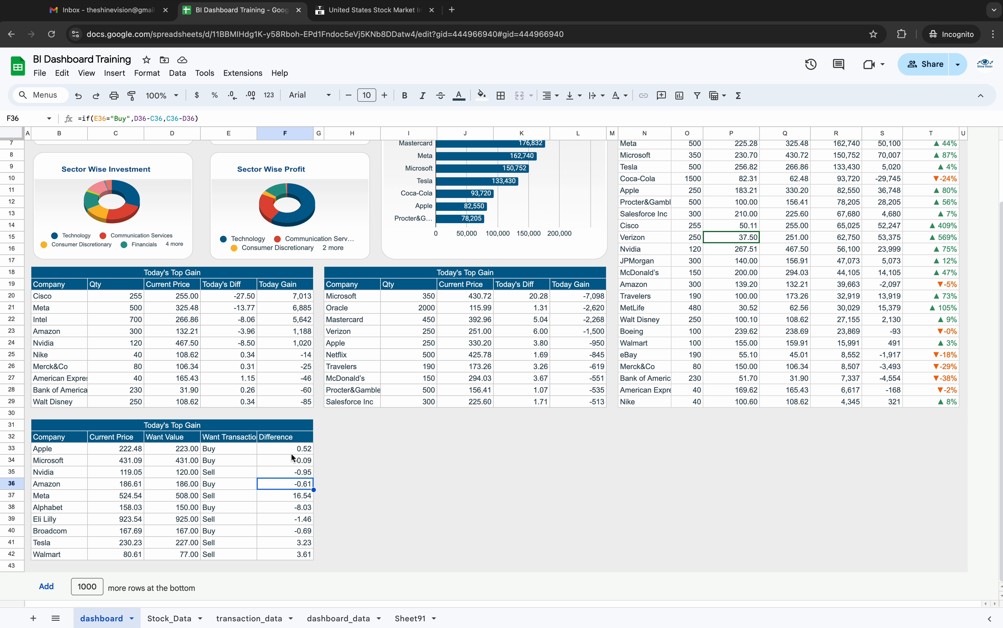
# Add a conditional formatting rule on the differences in F33:F42 for values greater than or equal to 0
pyautogui.moveTo(296, 449); pyautogui.dragTo(294, 557)
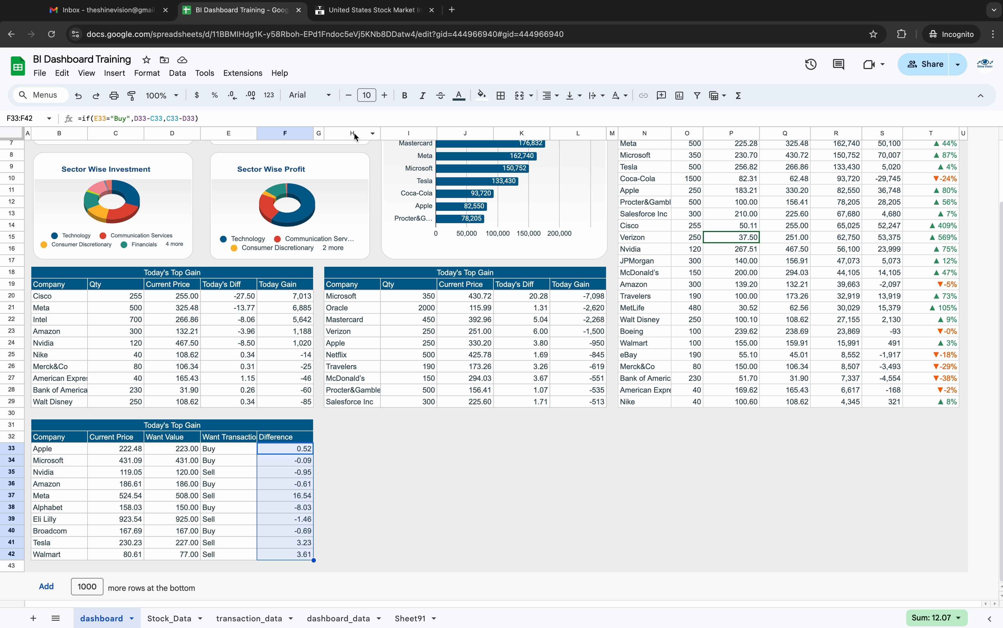
pyautogui.click(160, 75)
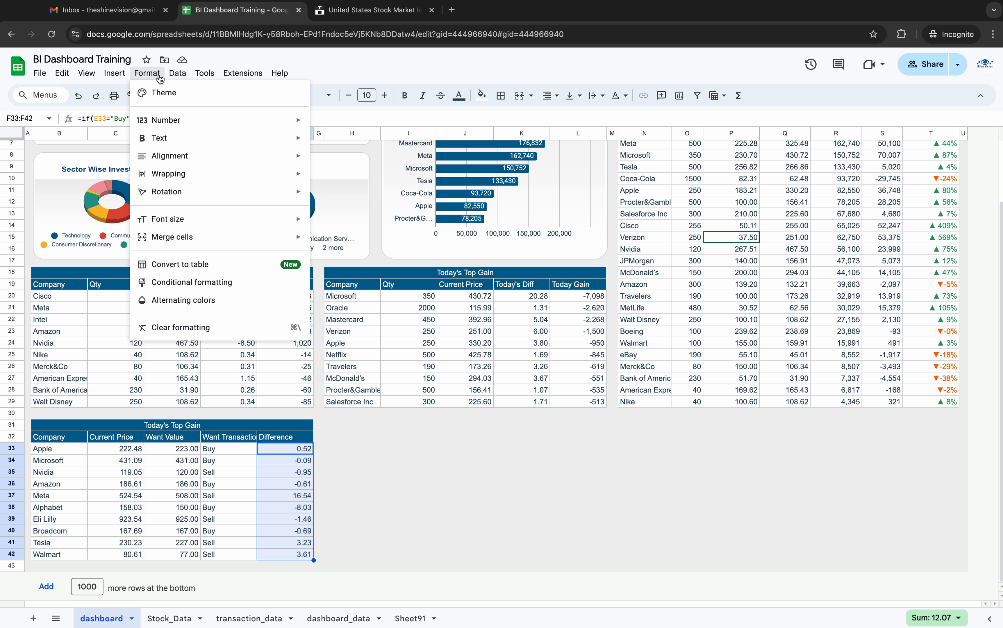
pyautogui.click(191, 283)
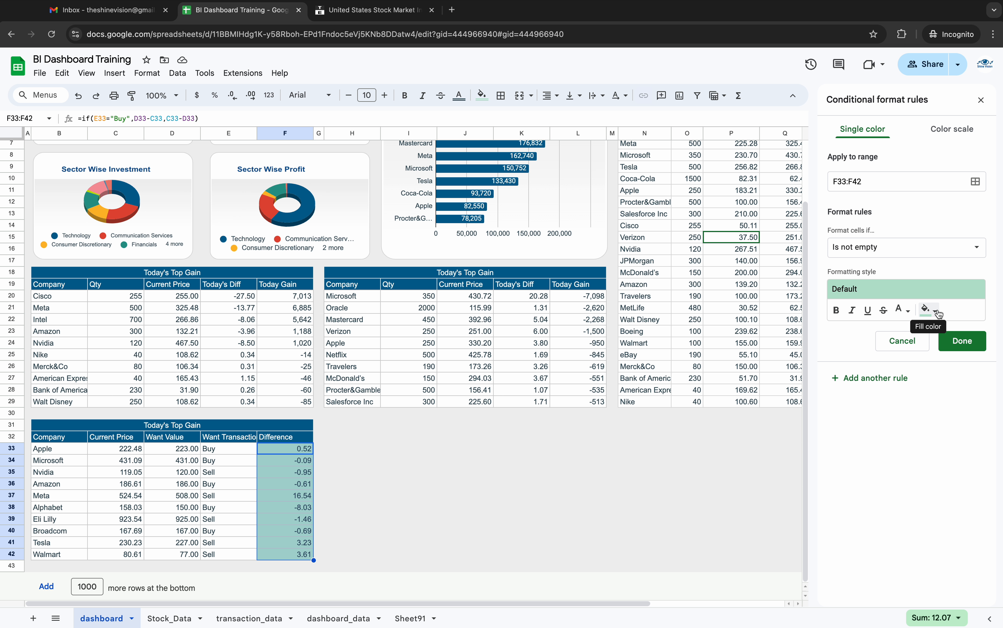
pyautogui.click(954, 248)
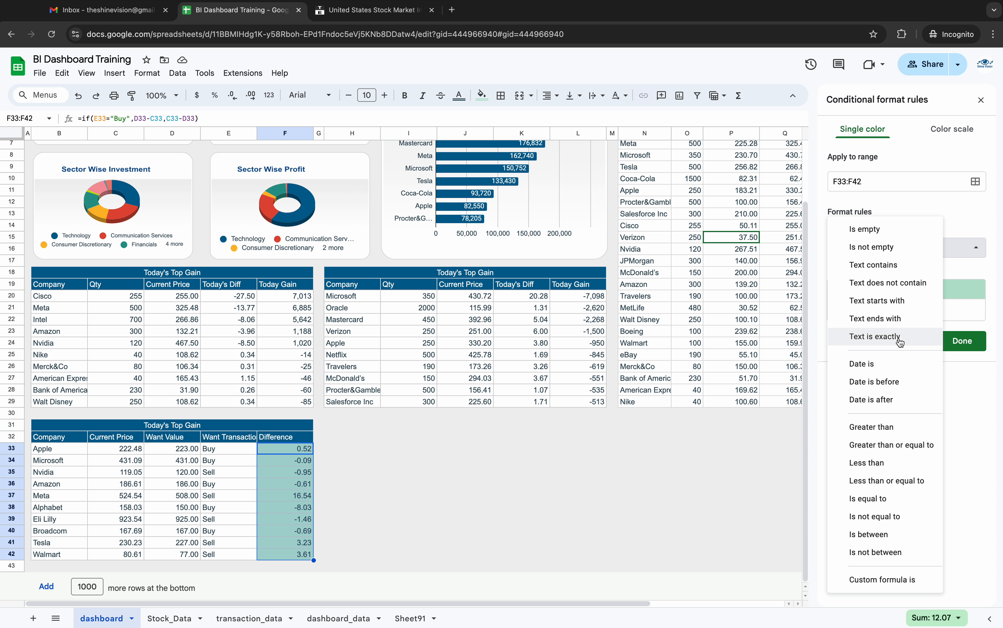
pyautogui.click(886, 445)
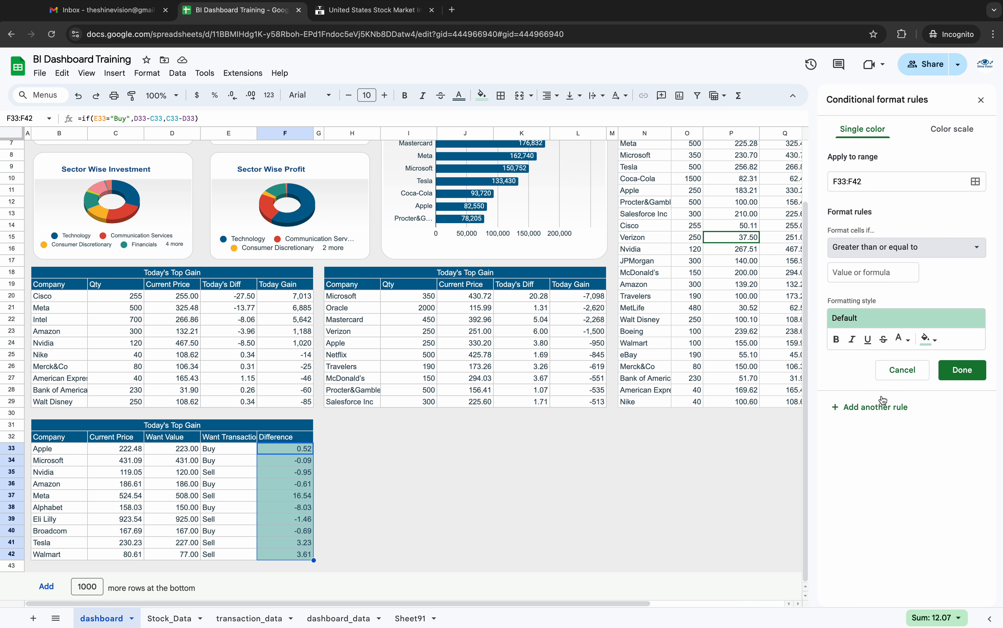
pyautogui.click(849, 273)
pyautogui.write('0')
# Style the rule's matching cells with bold teal-green text and no fill, and save the rule
pyautogui.click(930, 340)
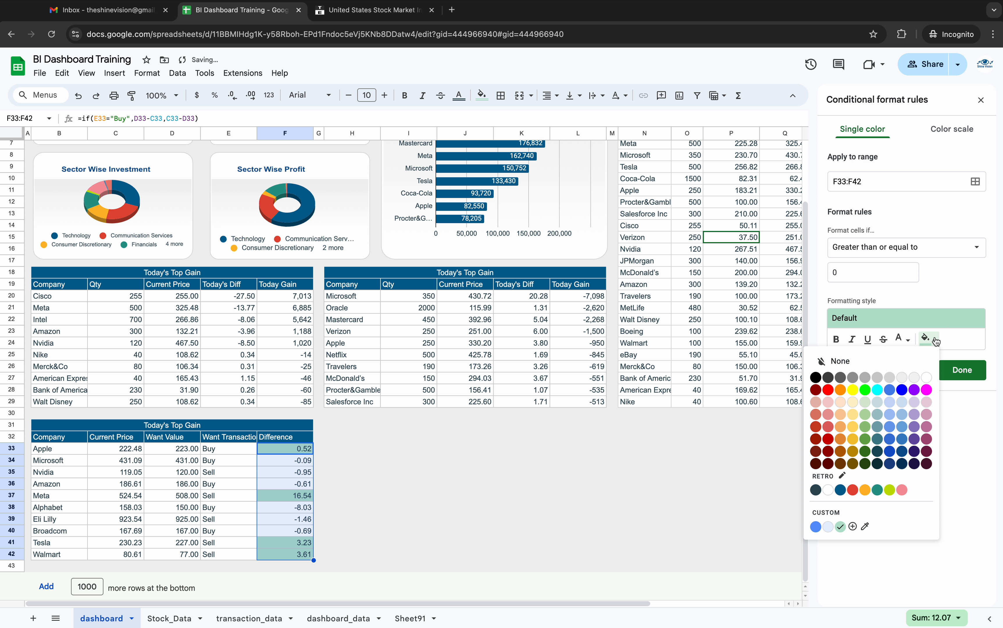
pyautogui.click(906, 338)
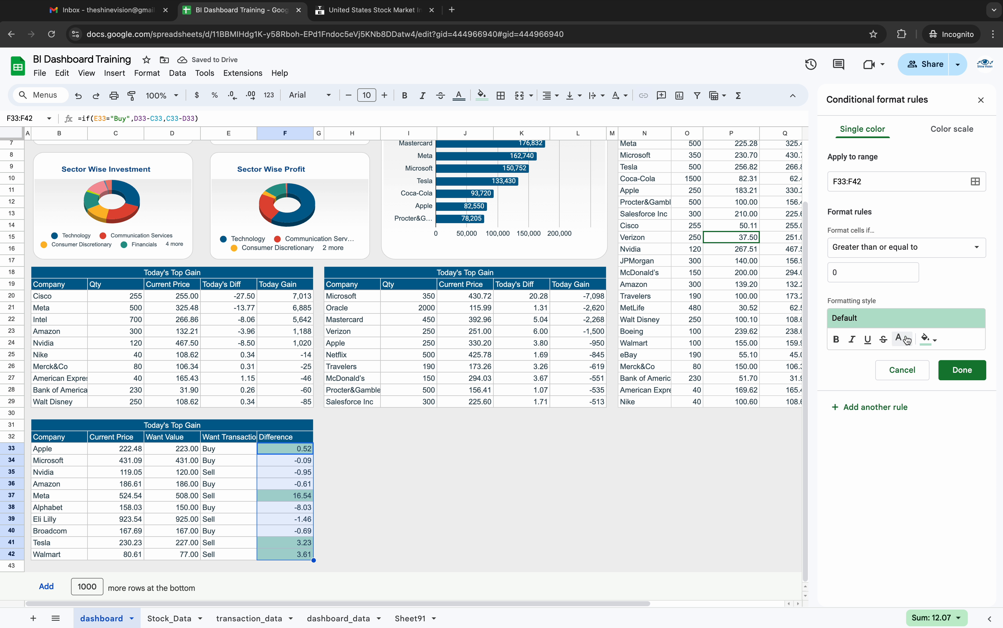
pyautogui.click(906, 338)
pyautogui.click(851, 490)
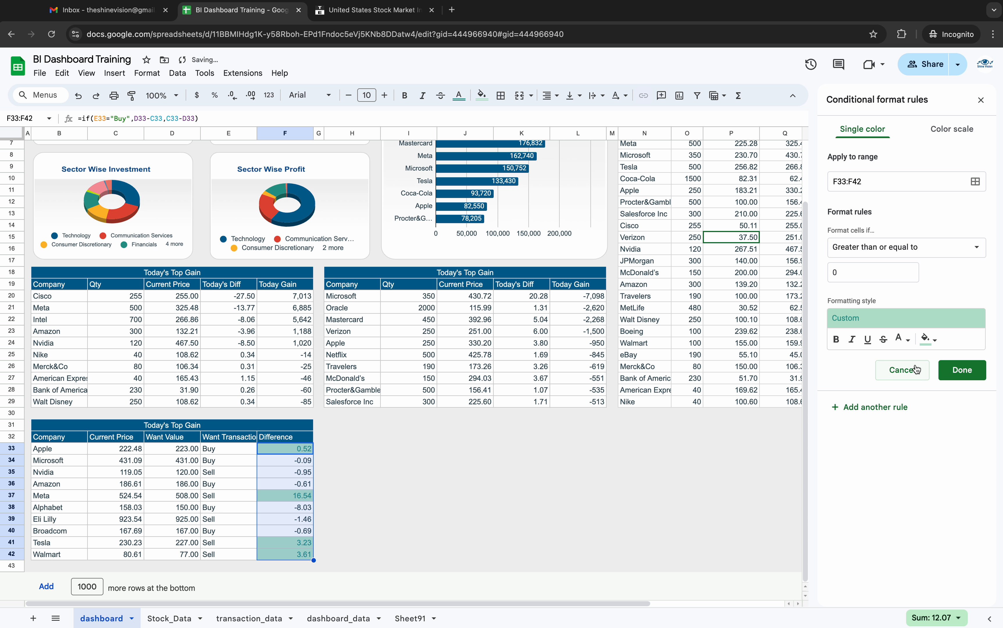
pyautogui.click(936, 342)
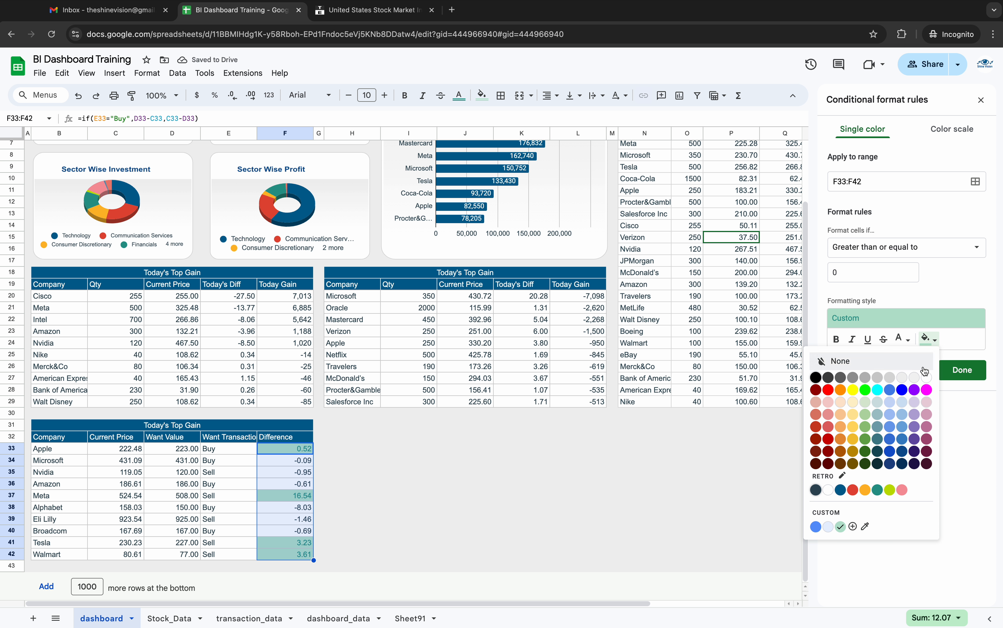
pyautogui.click(873, 366)
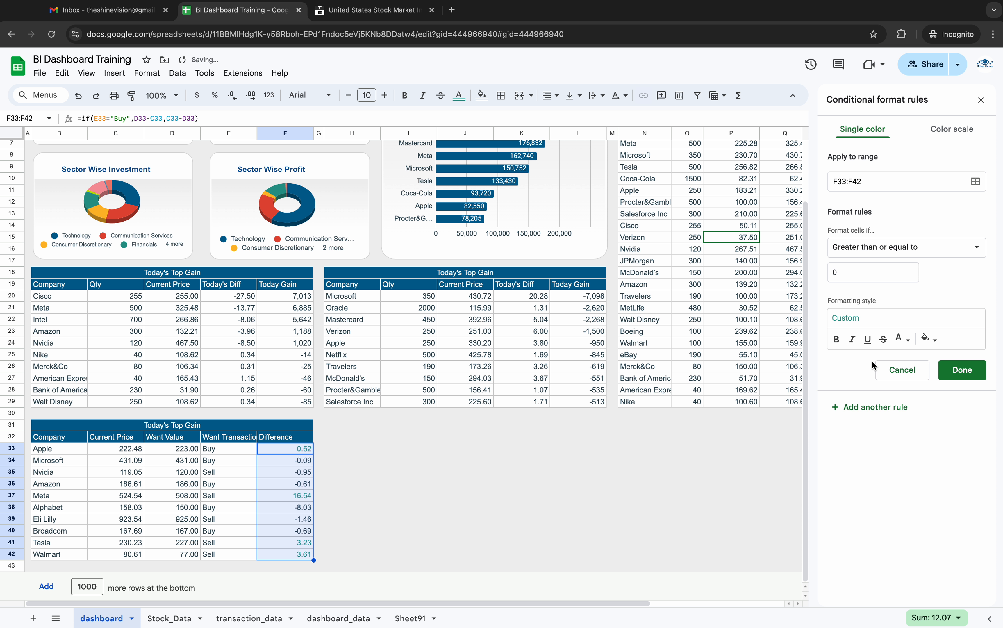
pyautogui.click(837, 341)
pyautogui.click(959, 370)
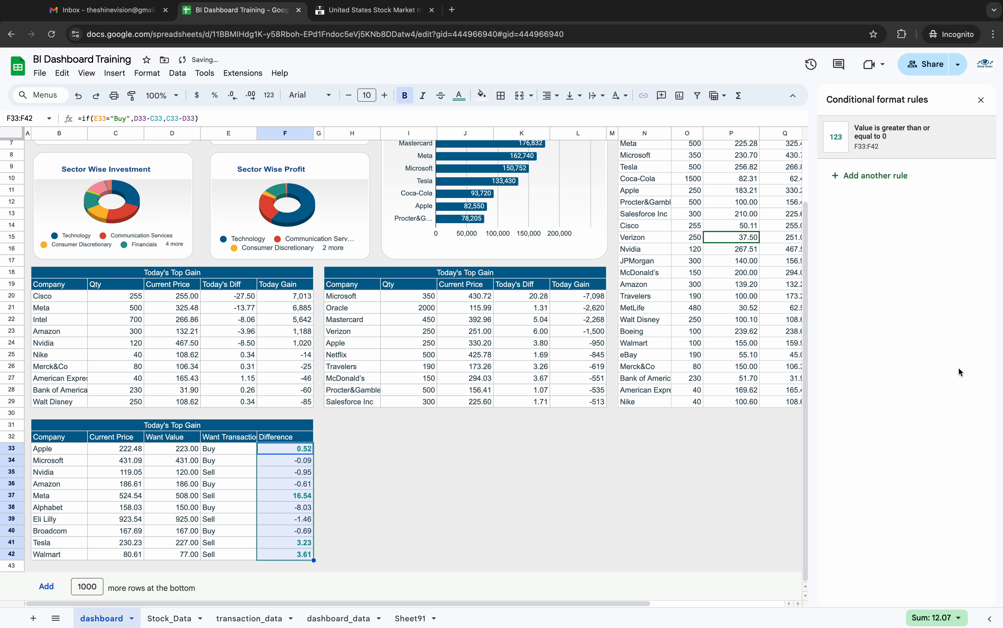
# Examine the Apple, Meta, Tesla and Walmart rows of the want-value table, then look over the whole dashboard
pyautogui.click(417, 511)
pyautogui.moveTo(49, 450); pyautogui.dragTo(306, 451)
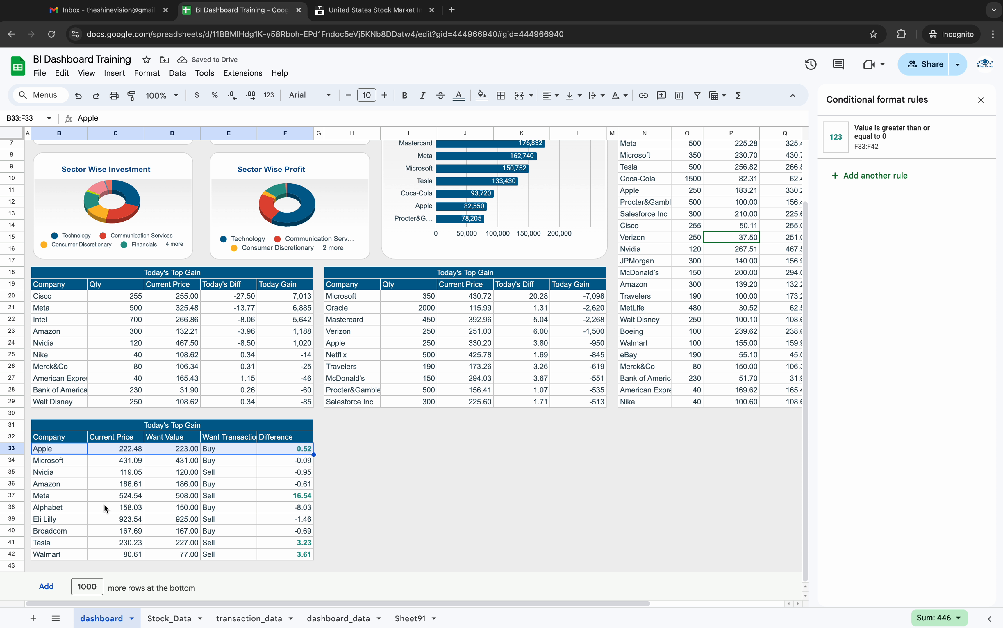
pyautogui.moveTo(76, 498); pyautogui.dragTo(303, 499)
pyautogui.moveTo(62, 543); pyautogui.dragTo(285, 558)
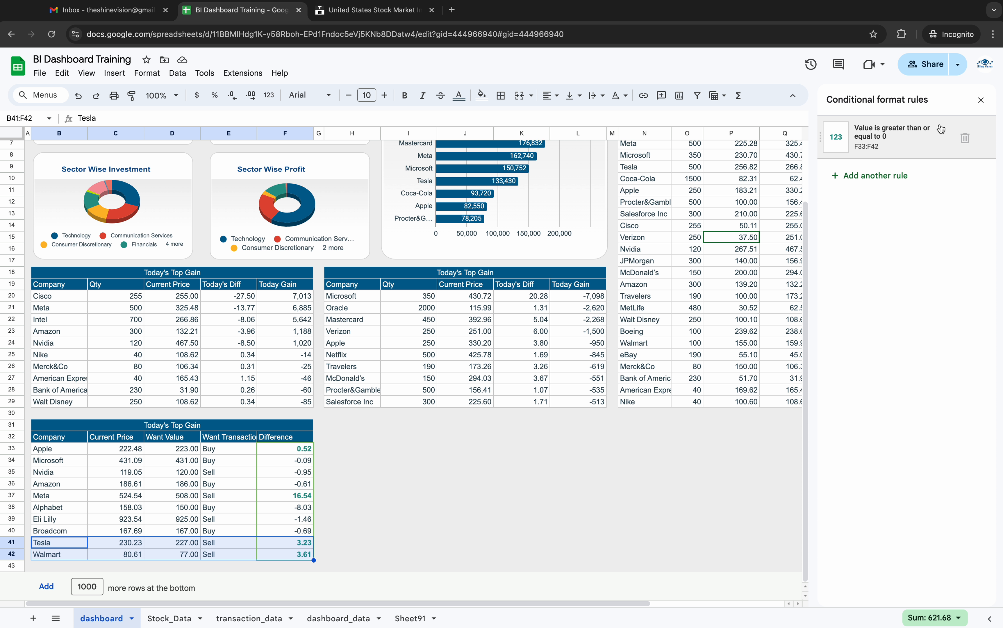
pyautogui.click(982, 100)
pyautogui.click(984, 101)
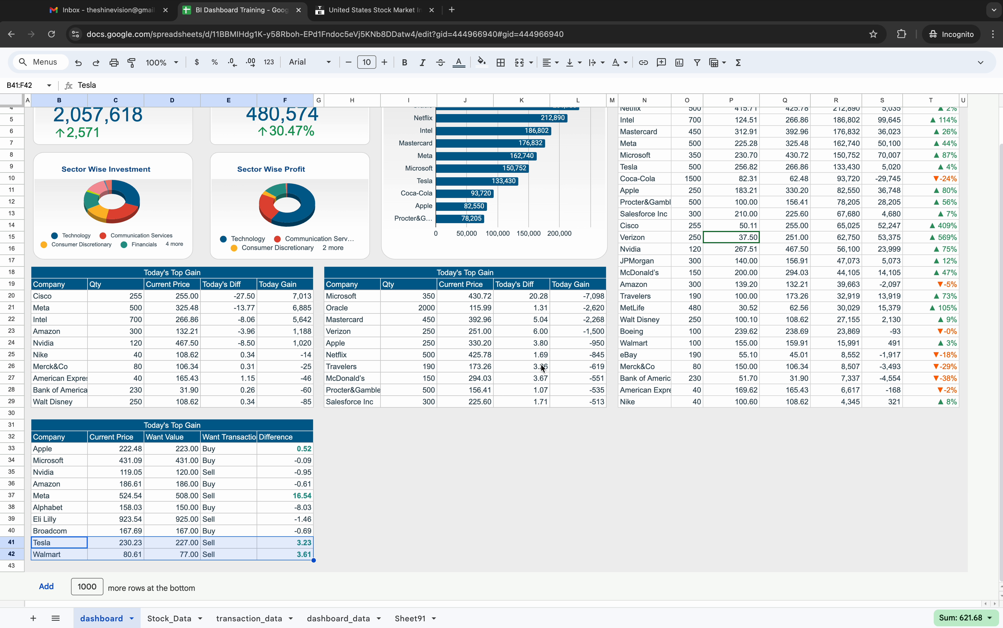
pyautogui.click(399, 457)
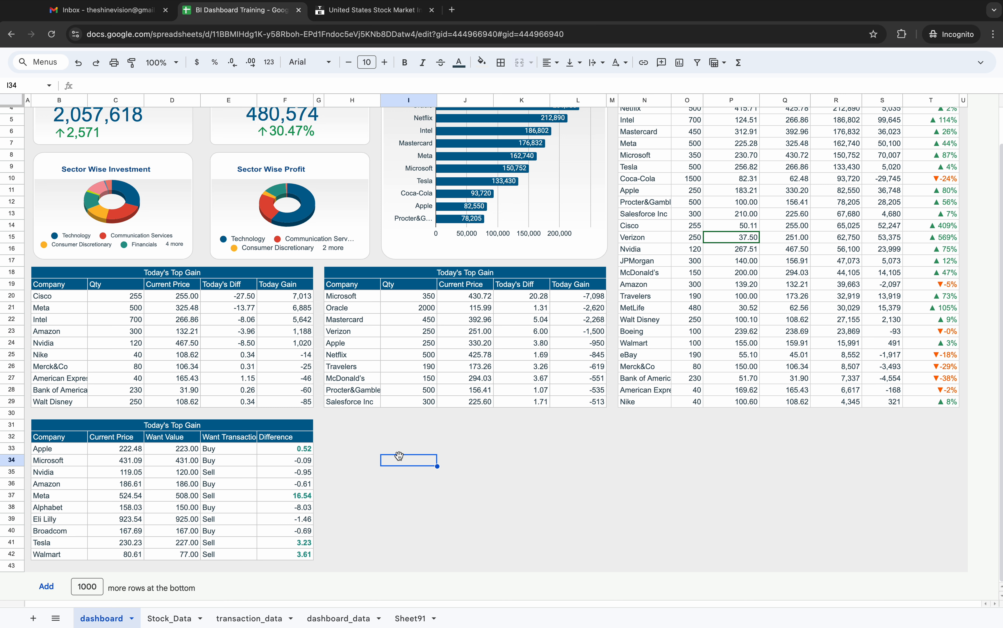
pyautogui.scroll(2, 399, 456)
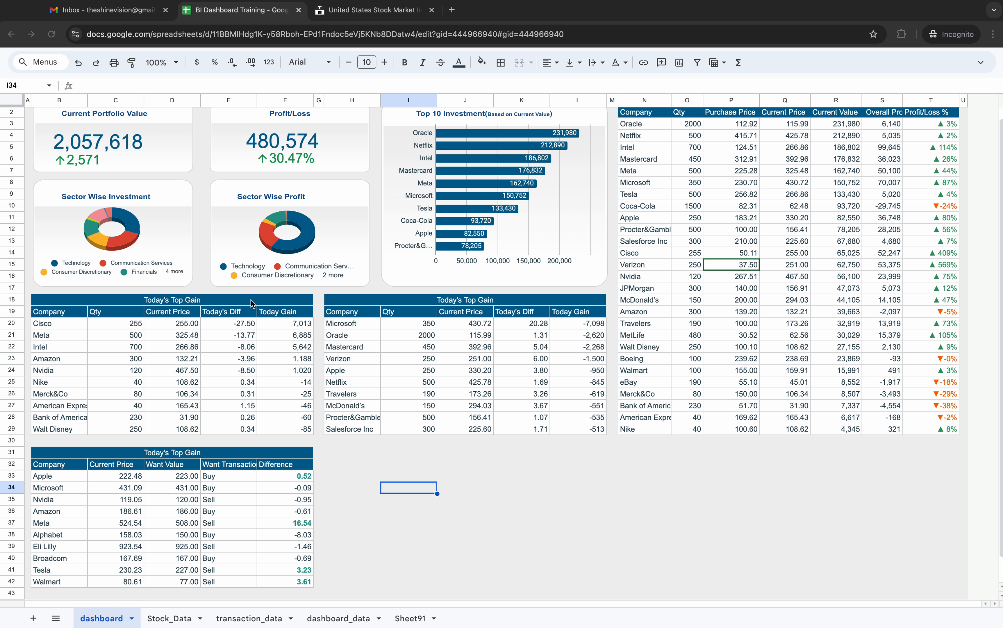
pyautogui.scroll(1, 360, 490)
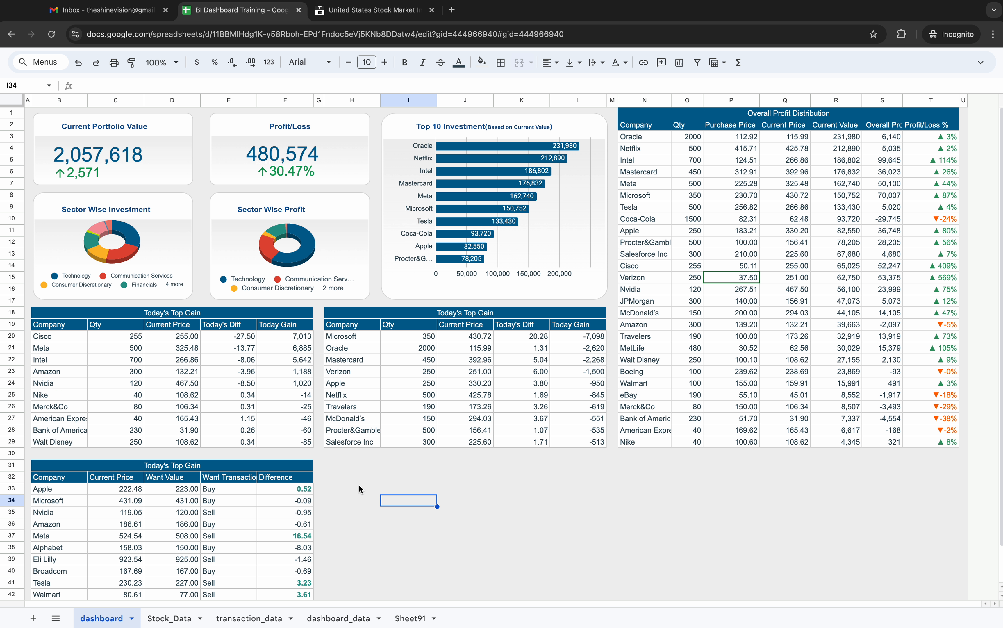
# Open the spreadsheet's Apps Script project and add a new script file, starting its name with "send"
pyautogui.click(982, 63)
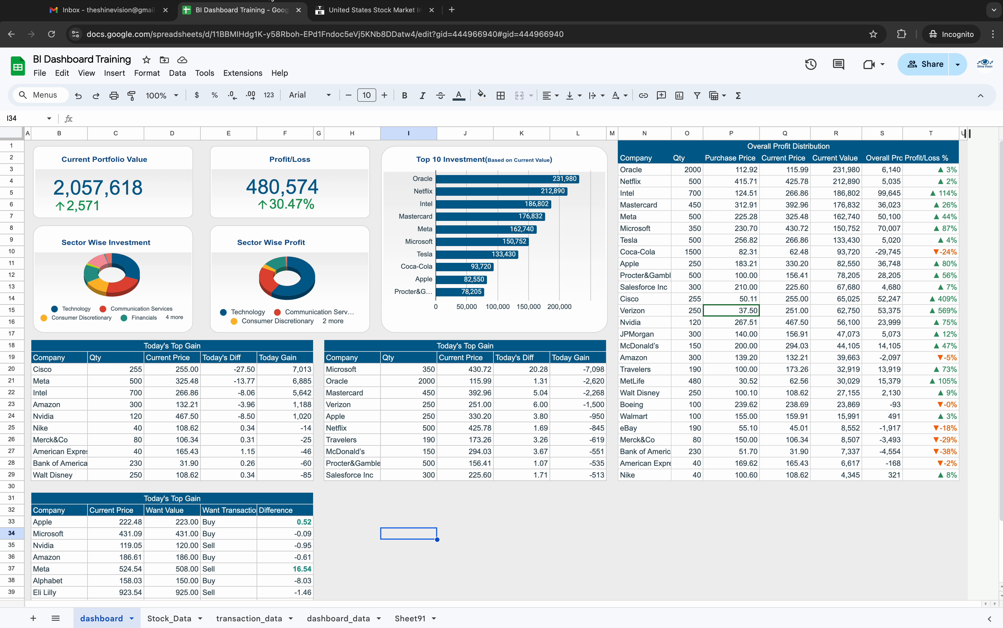
pyautogui.click(243, 73)
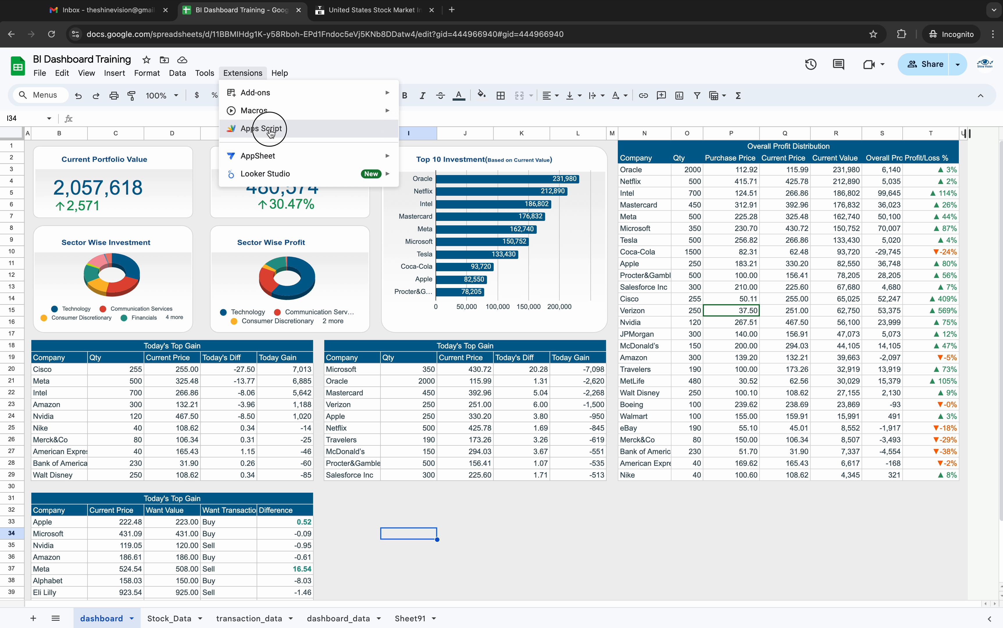
pyautogui.click(260, 129)
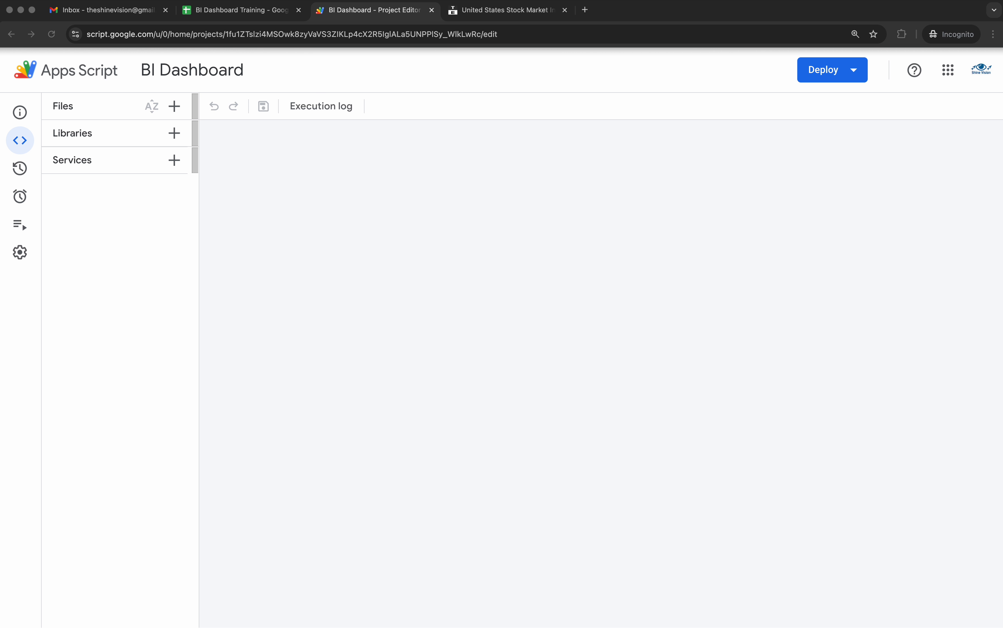
pyautogui.click(175, 106)
pyautogui.click(197, 141)
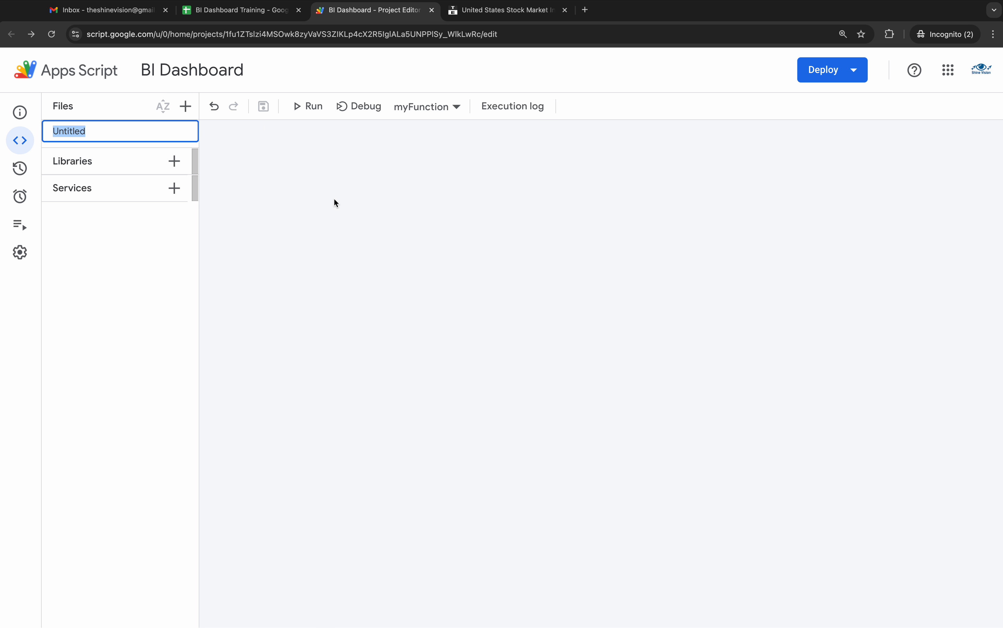
pyautogui.write('send')
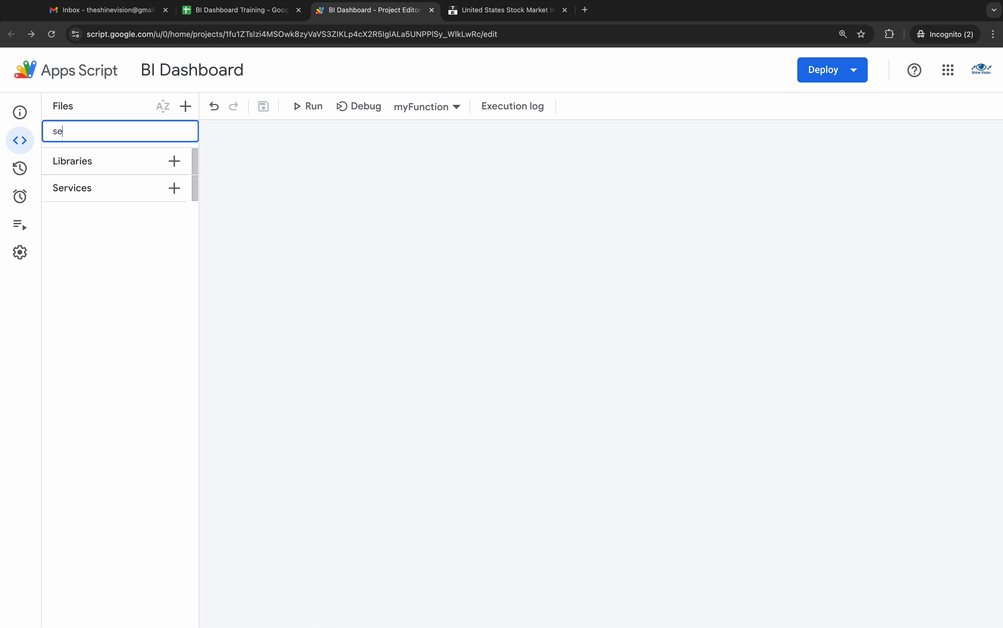